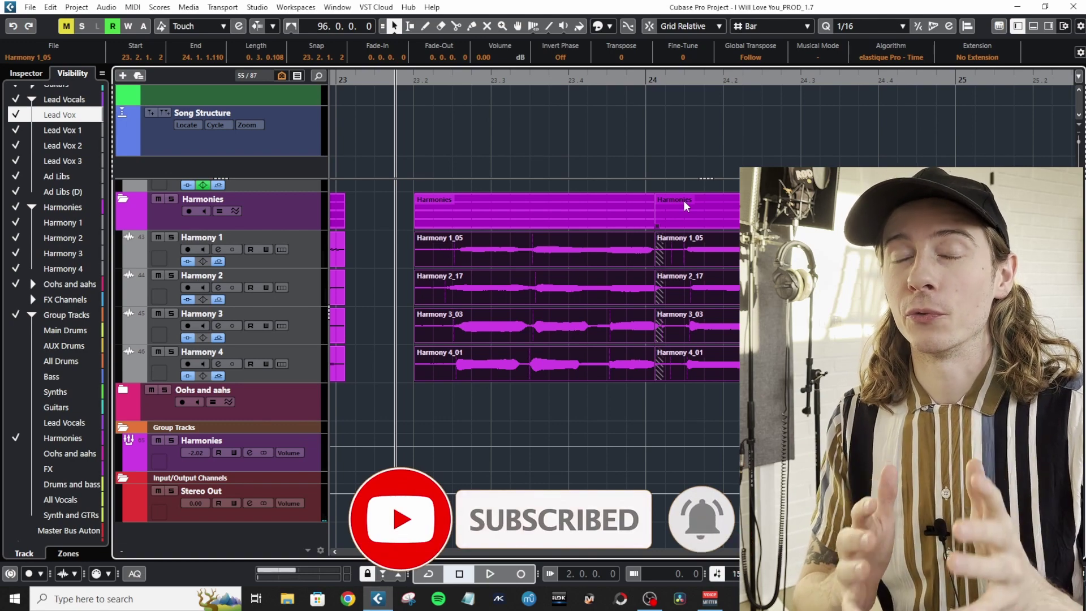
Step: Create a new macro named "Fade in/Out + Crossfades" in the key commands settings
{"action": "left_click", "coordinate": [399, 77]}
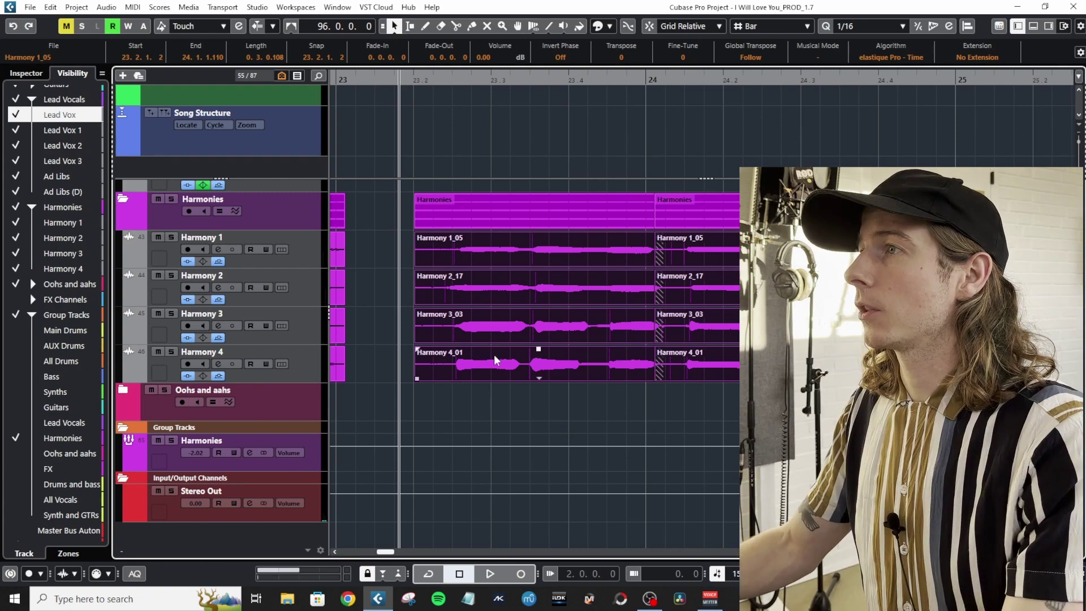
{"action": "left_click", "coordinate": [51, 7]}
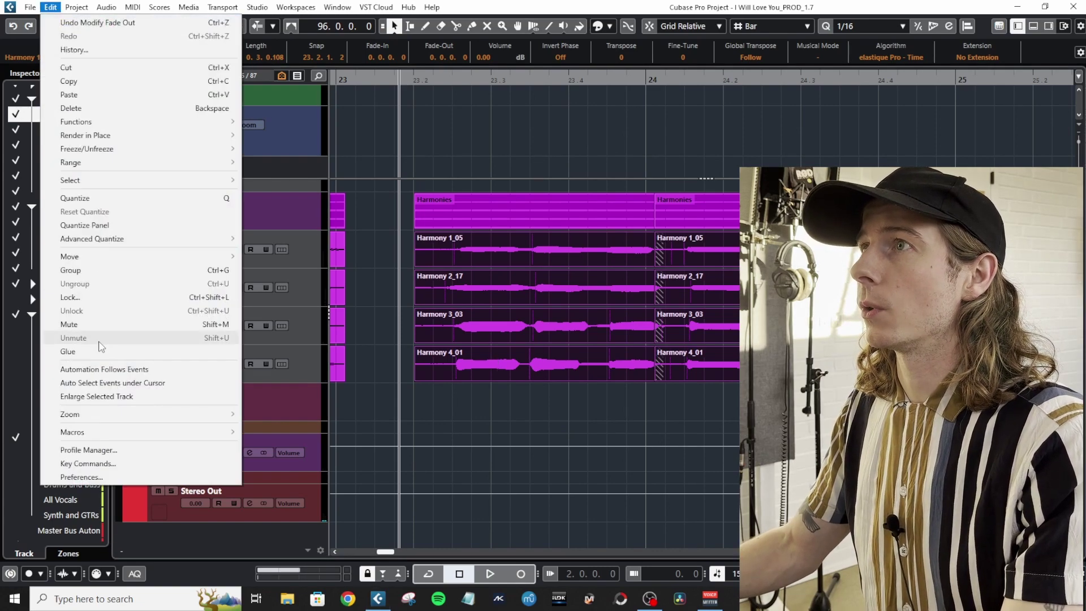
{"action": "mouse_move", "coordinate": [103, 433]}
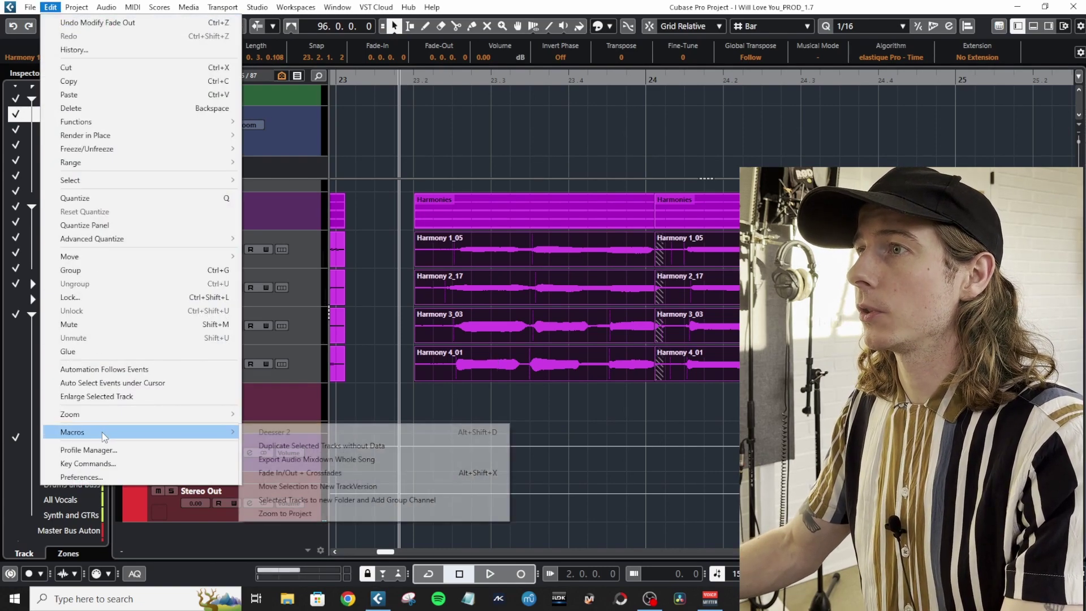
{"action": "left_click", "coordinate": [87, 463]}
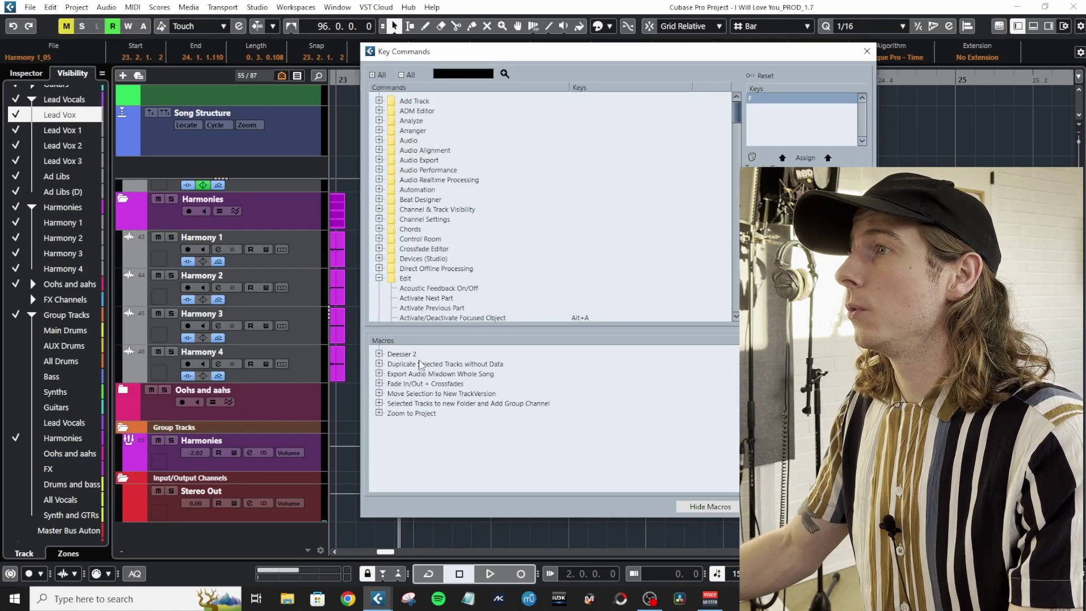
{"action": "left_click", "coordinate": [771, 357]}
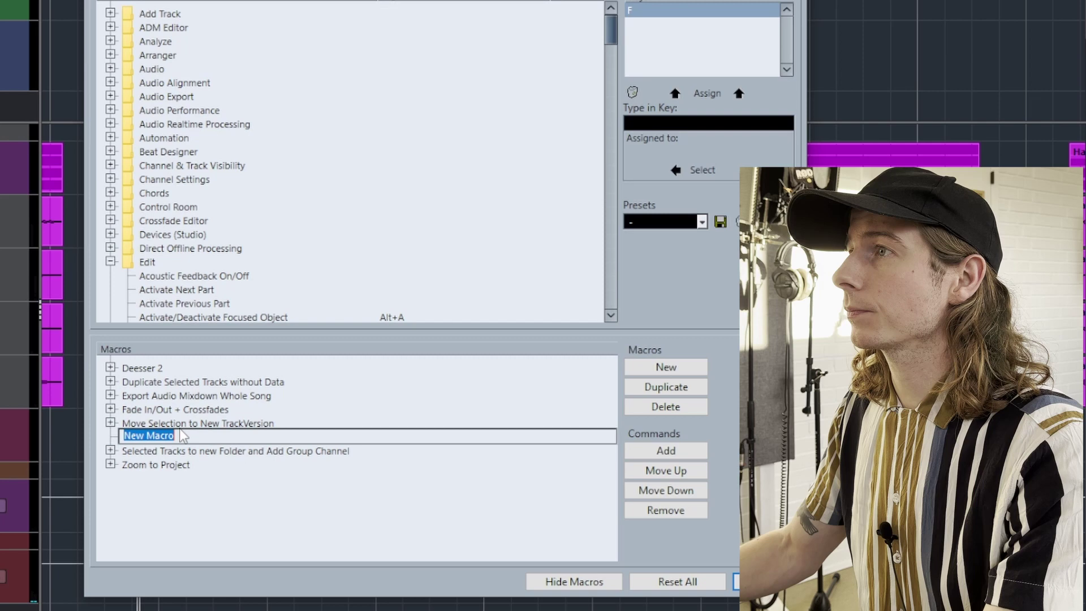
{"action": "type", "text": "F"}
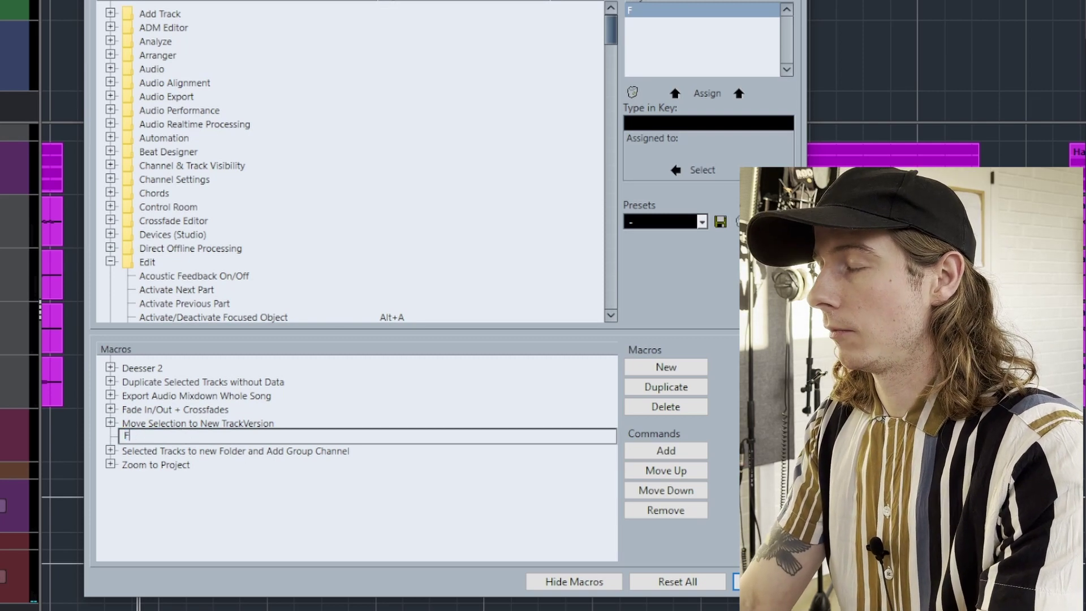
{"action": "type", "text": "ade"}
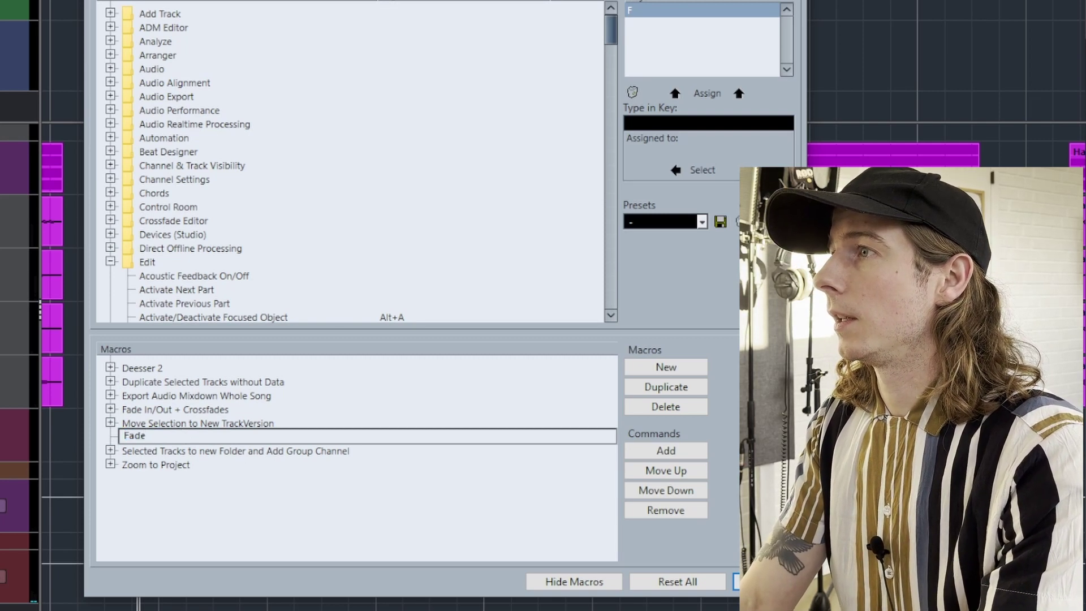
{"action": "type", "text": " in"}
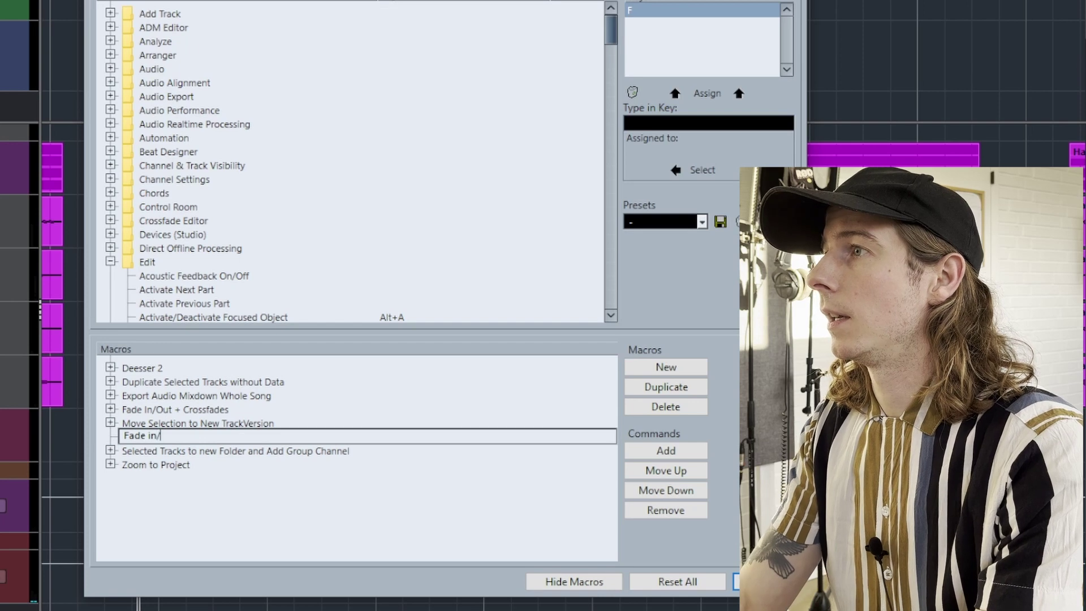
{"action": "type", "text": "/Out + Crossfades"}
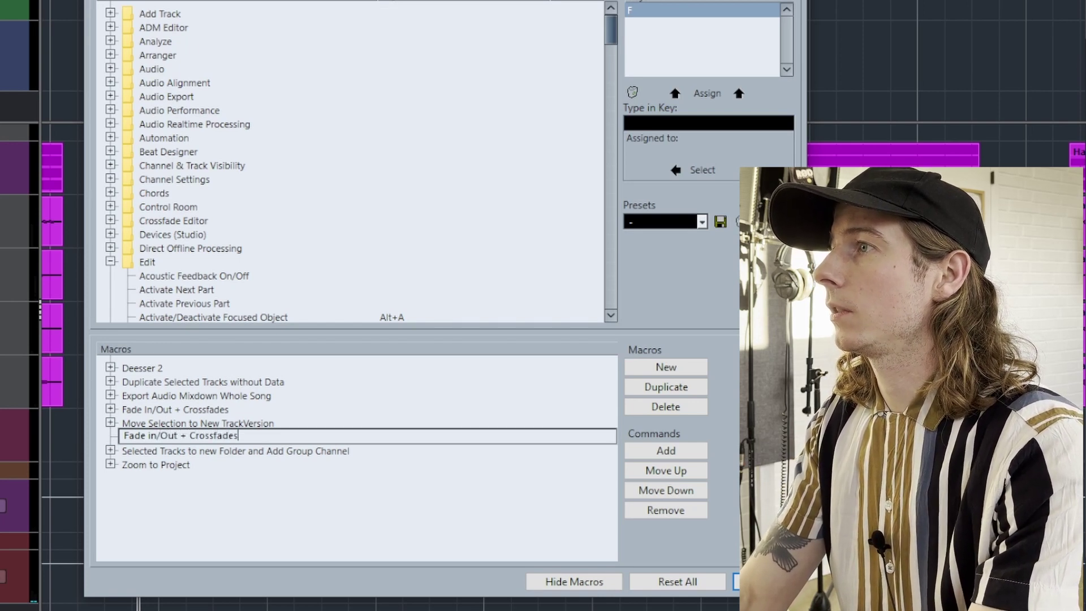
{"action": "key", "text": "Return"}
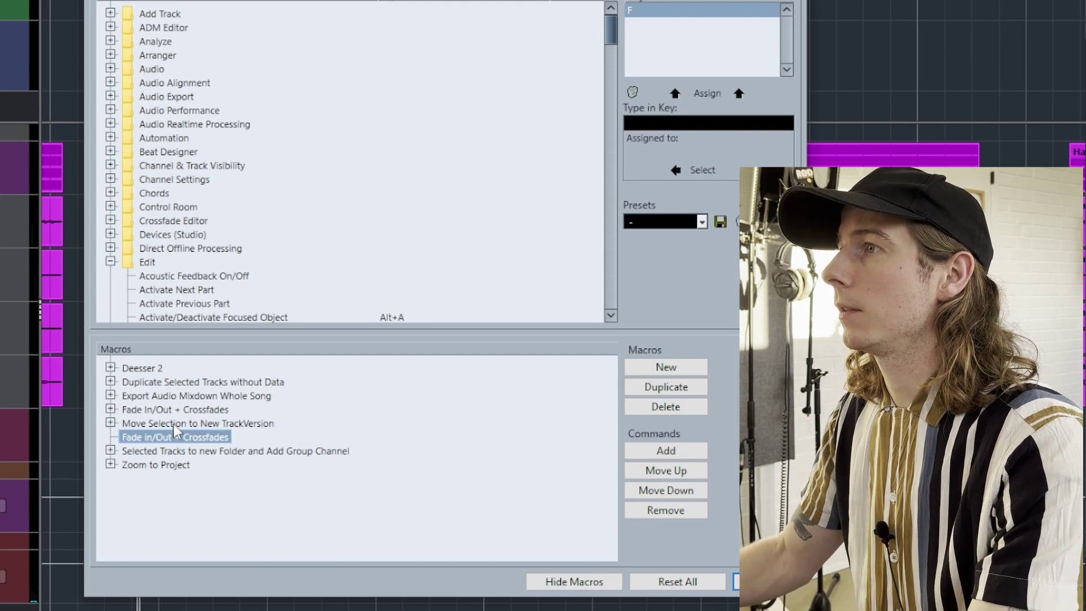
Step: Search the commands for "fade in" and add Apply Standard Fade In to the new Fade in/Out + Crossfades macro
{"action": "left_click", "coordinate": [177, 432]}
{"action": "left_click", "coordinate": [417, 209]}
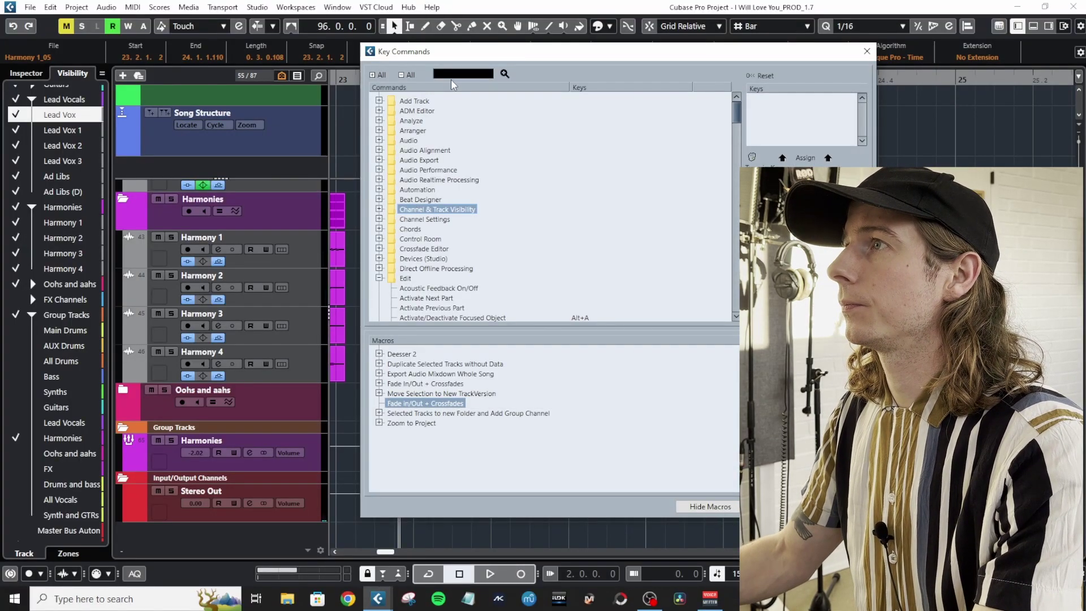
{"action": "type", "text": "fade"}
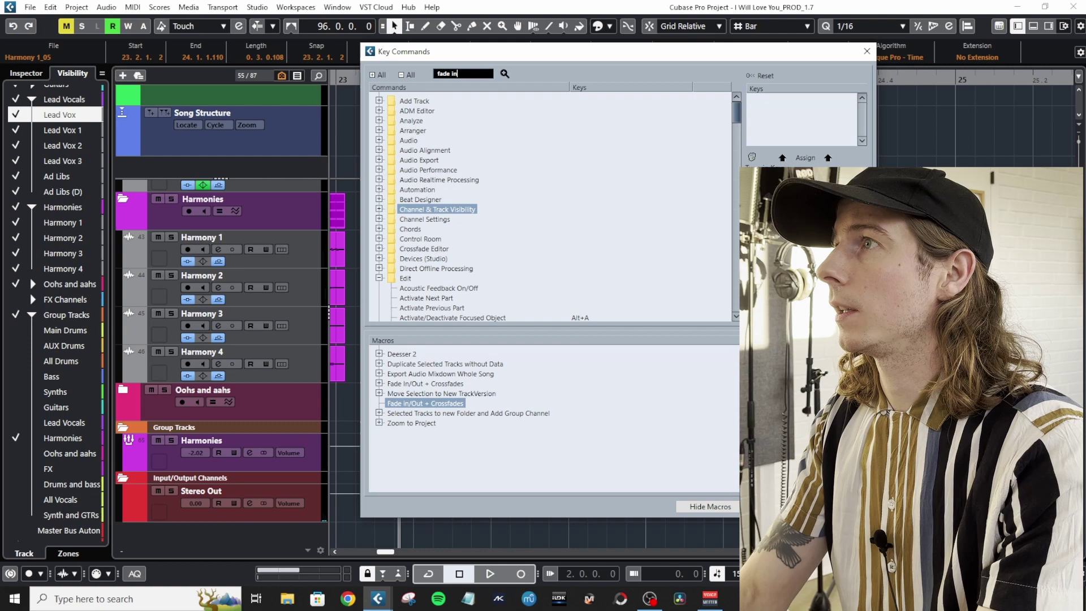
{"action": "type", "text": " in"}
{"action": "key", "text": "Return"}
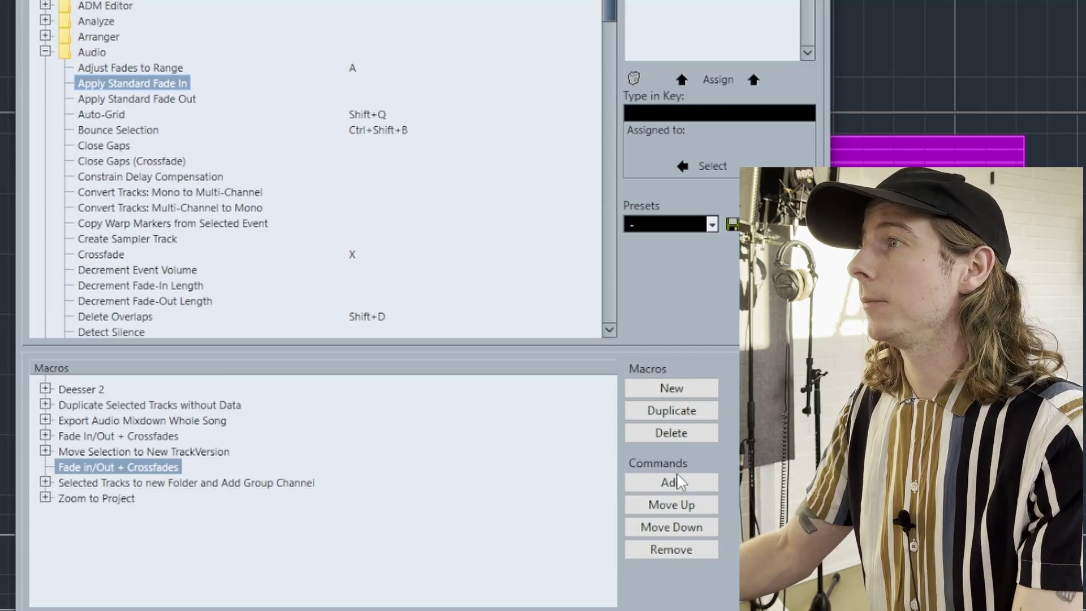
{"action": "left_click", "coordinate": [778, 413]}
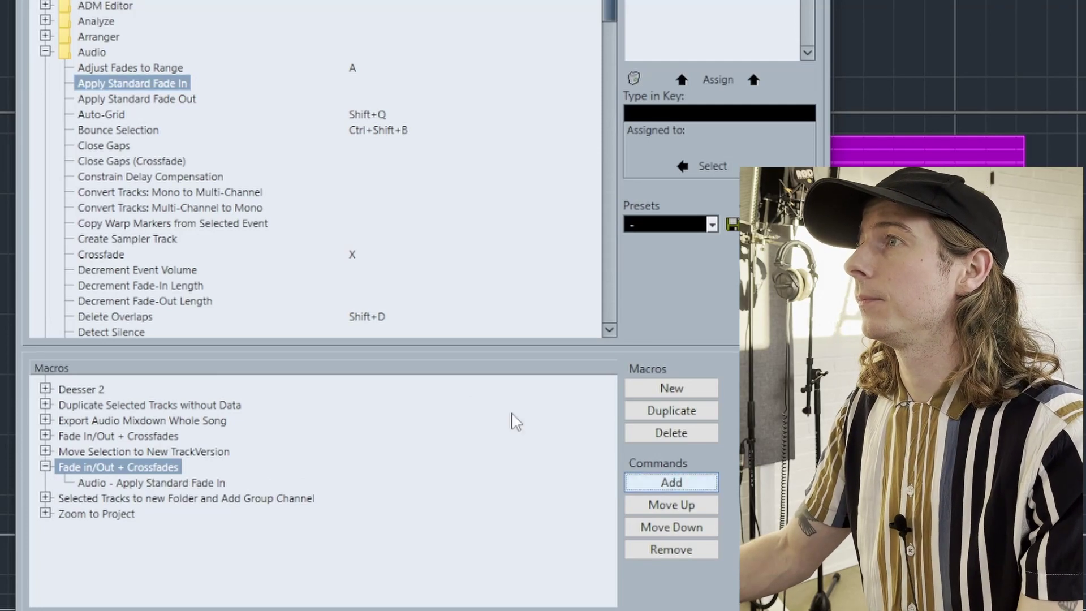
Step: Add the audio commands Apply Standard Fade Out and Crossfade to the new macro
{"action": "left_click", "coordinate": [94, 99]}
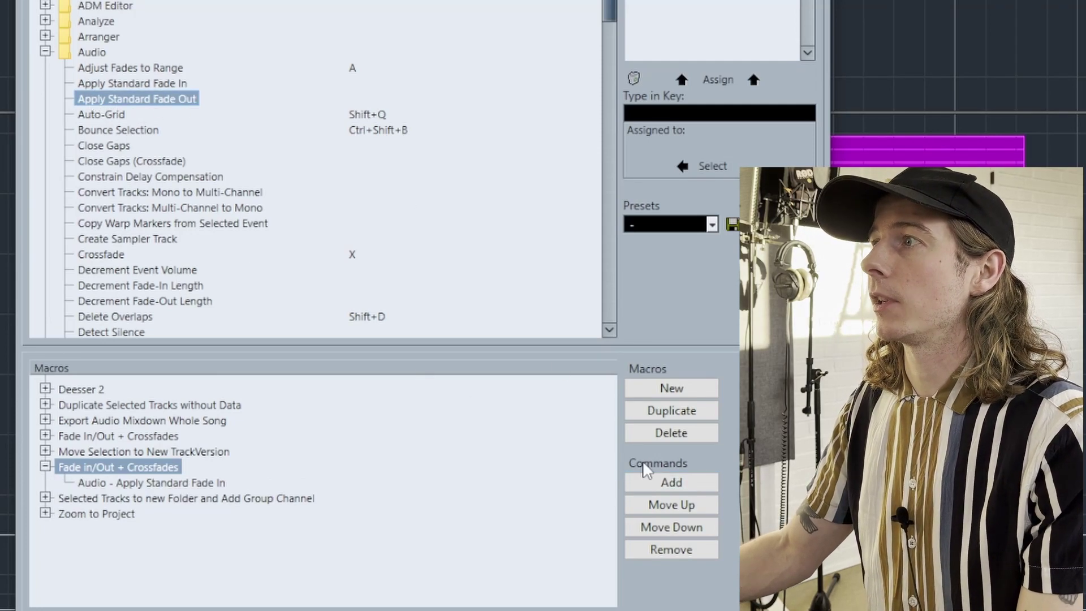
{"action": "left_click", "coordinate": [689, 490]}
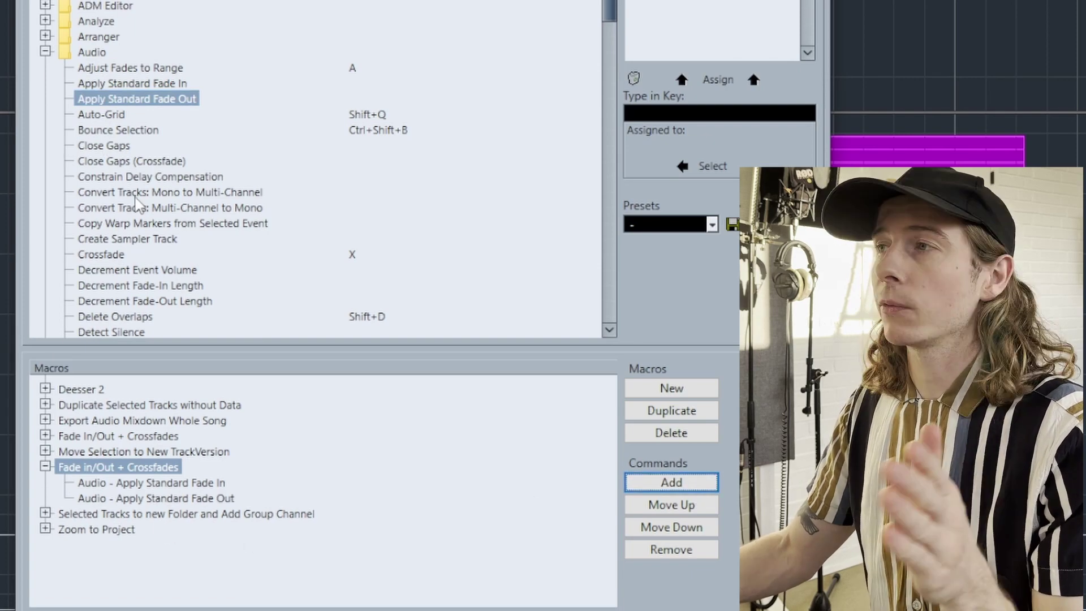
{"action": "left_click", "coordinate": [110, 257]}
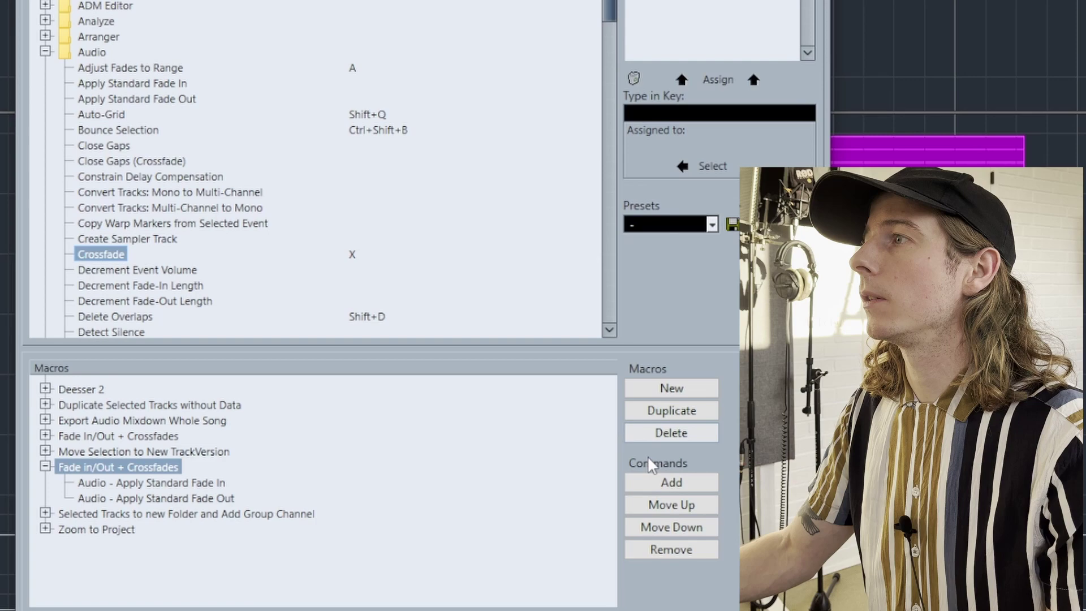
{"action": "left_click", "coordinate": [670, 484]}
Step: Move the Crossfade command to the beginning of the new macro, ahead of both fade commands
{"action": "left_click", "coordinate": [139, 513]}
{"action": "left_click", "coordinate": [174, 529]}
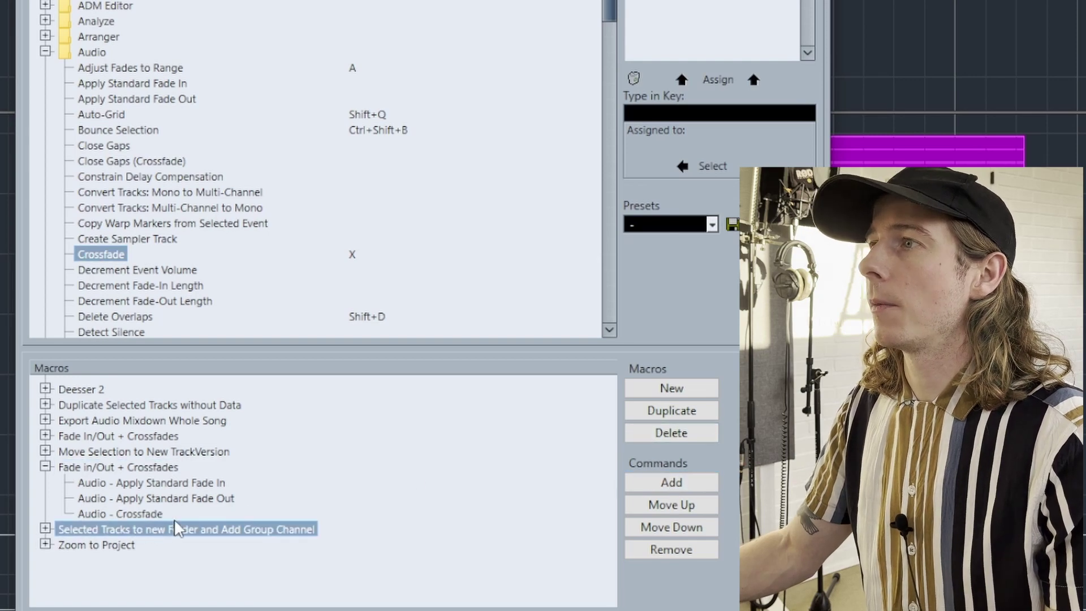
{"action": "left_click", "coordinate": [141, 513]}
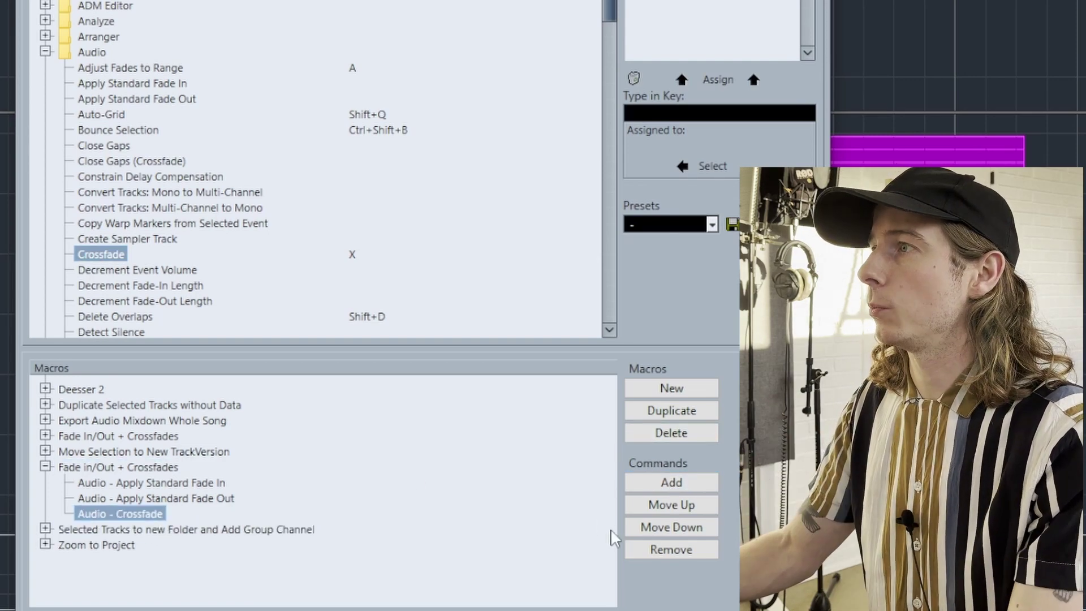
{"action": "left_click", "coordinate": [681, 510]}
{"action": "left_click", "coordinate": [681, 510]}
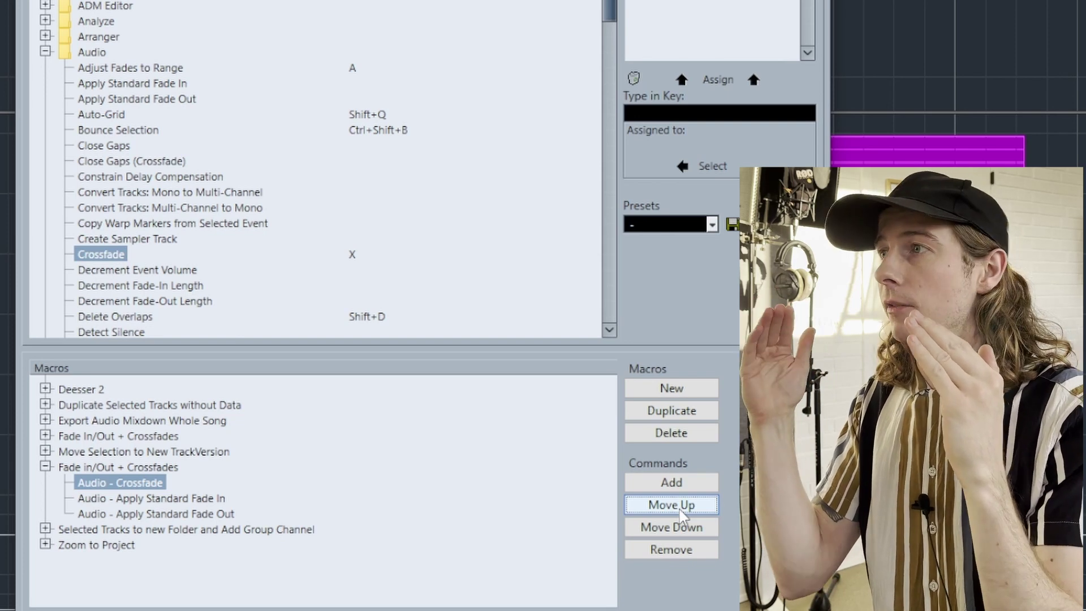
Step: Try to assign the key command Alt+Shift+X to the new Fade in/Out + Crossfades macro, then cancel the reassignment
{"action": "left_click", "coordinate": [95, 468]}
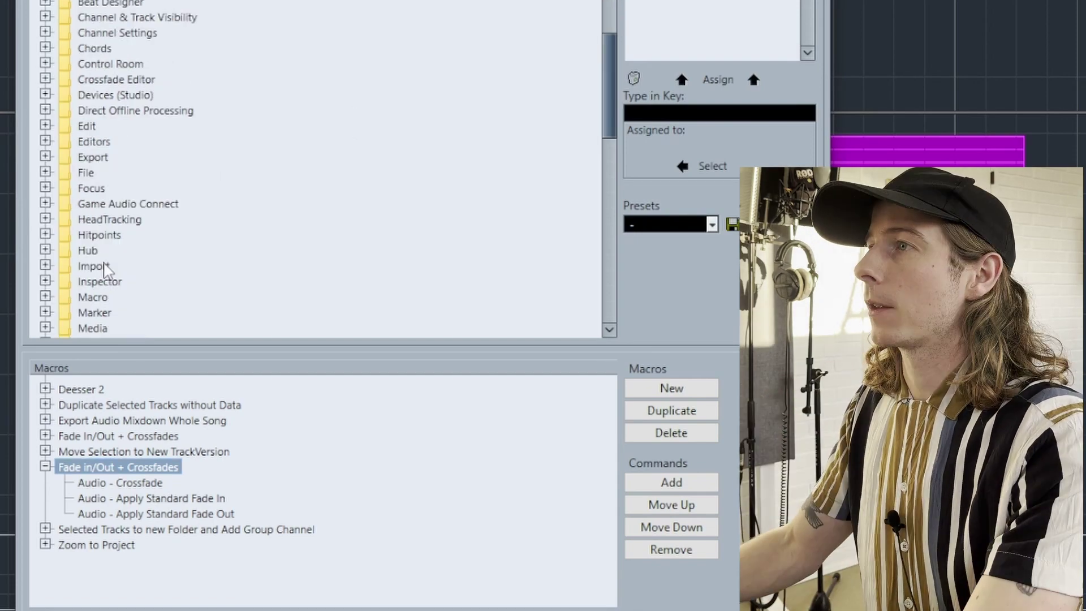
{"action": "scroll", "coordinate": [104, 266], "scroll_direction": "down", "scroll_amount": 2}
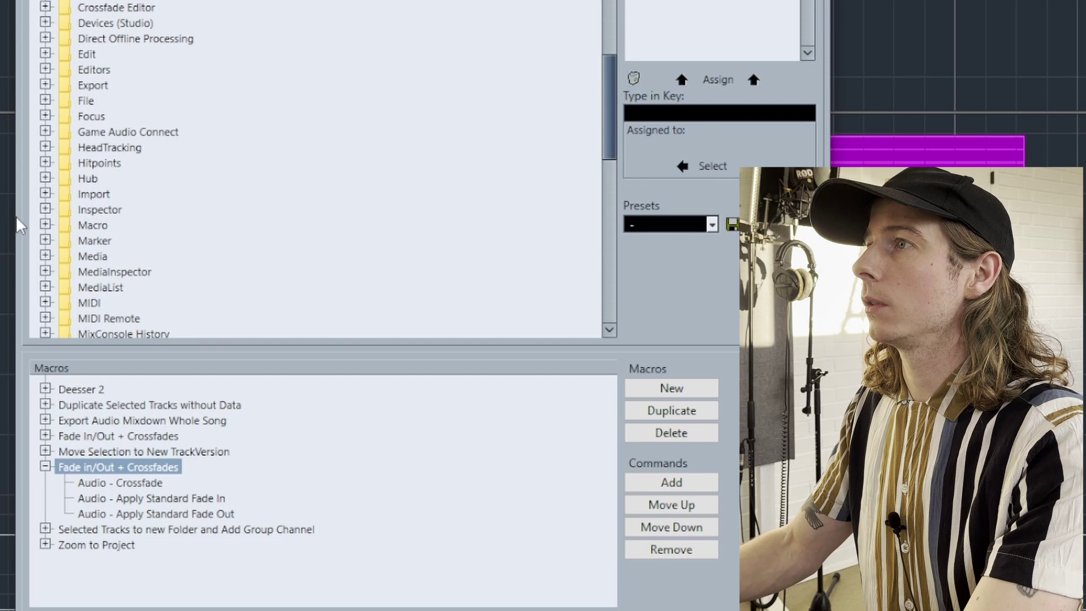
{"action": "left_click", "coordinate": [45, 225]}
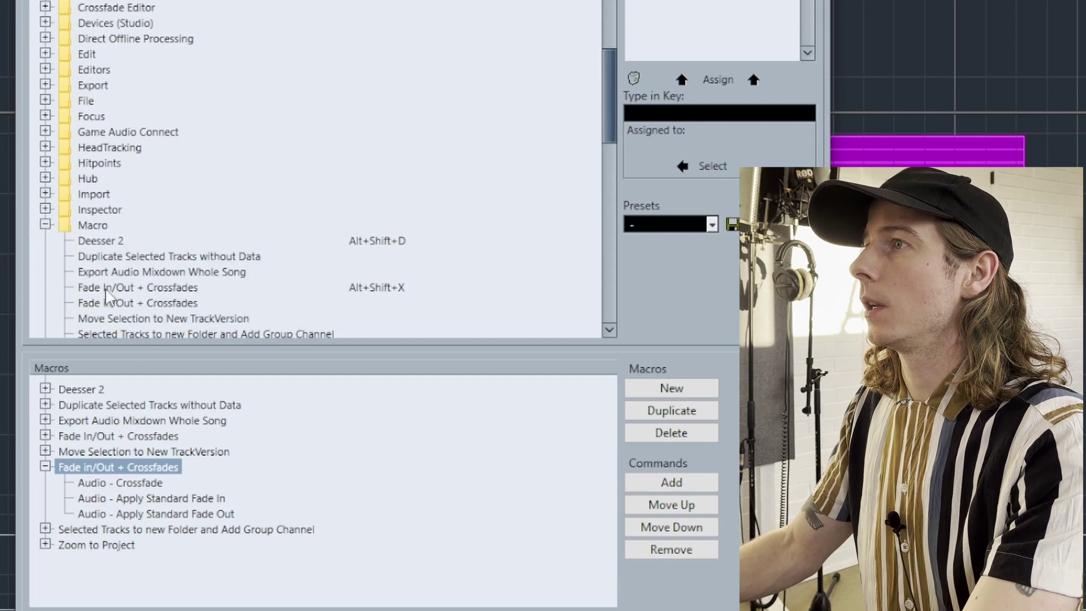
{"action": "scroll", "coordinate": [106, 293], "scroll_direction": "down", "scroll_amount": 2}
{"action": "left_click", "coordinate": [115, 231]}
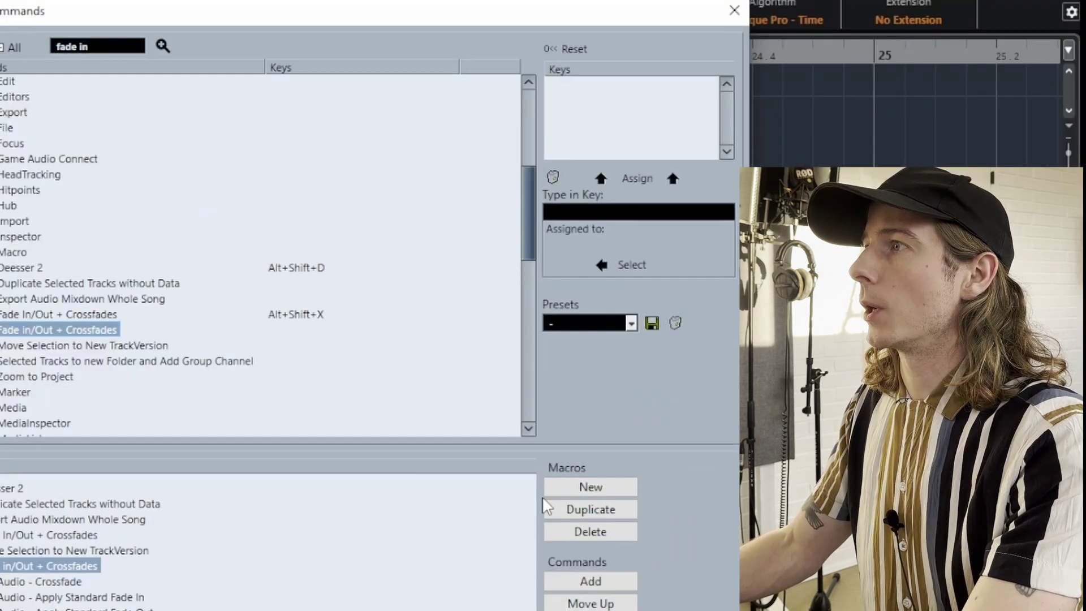
{"action": "left_click", "coordinate": [660, 116]}
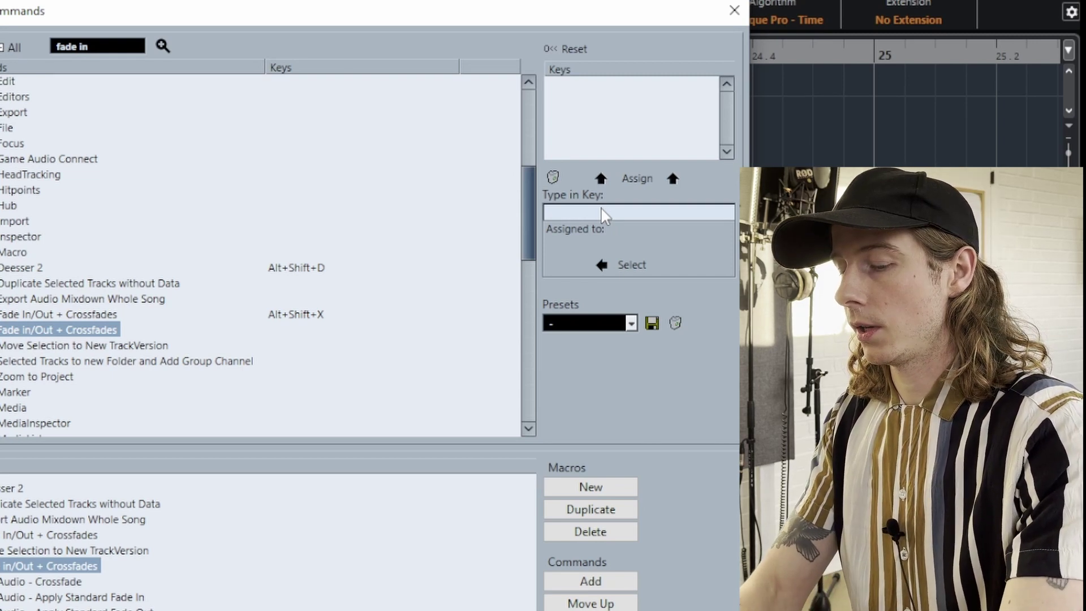
{"action": "key", "text": "alt+shift+x"}
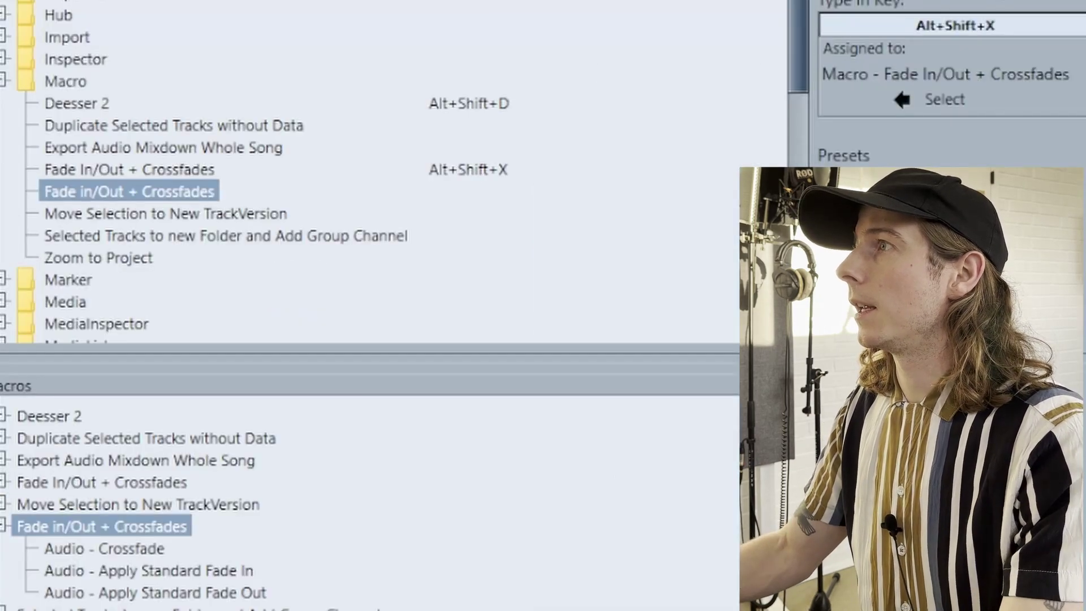
{"action": "left_click", "coordinate": [601, 178]}
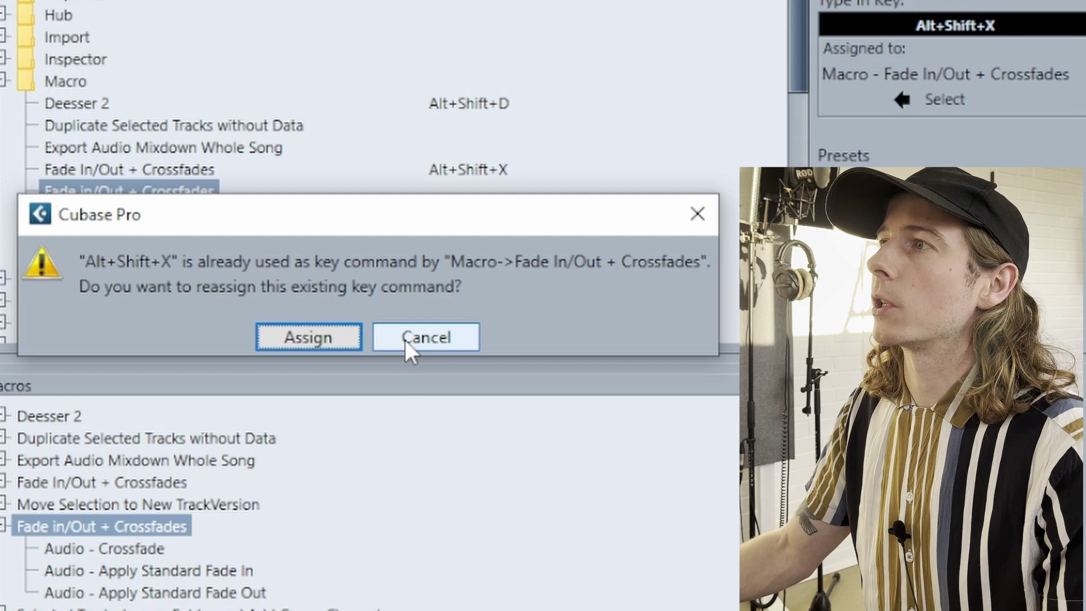
{"action": "left_click", "coordinate": [405, 341]}
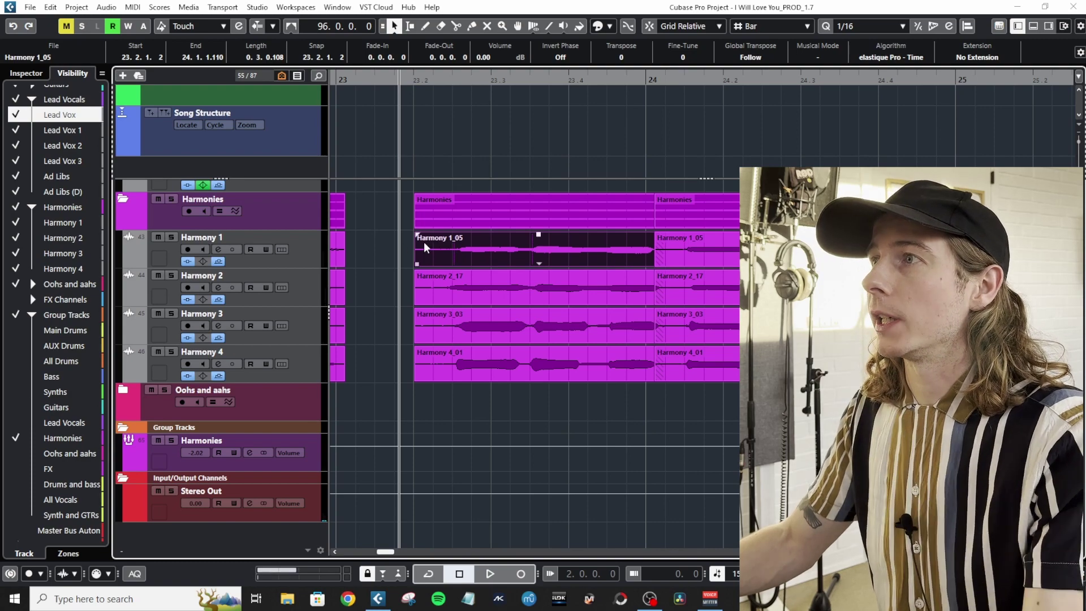
Step: Draw a fade-in of about 0.0.1.41 on the Harmony 1_05 event and enter a length of 0.0.0.10 in its fade editor
{"action": "left_click_drag", "start_coordinate": [416, 233], "coordinate": [441, 233]}
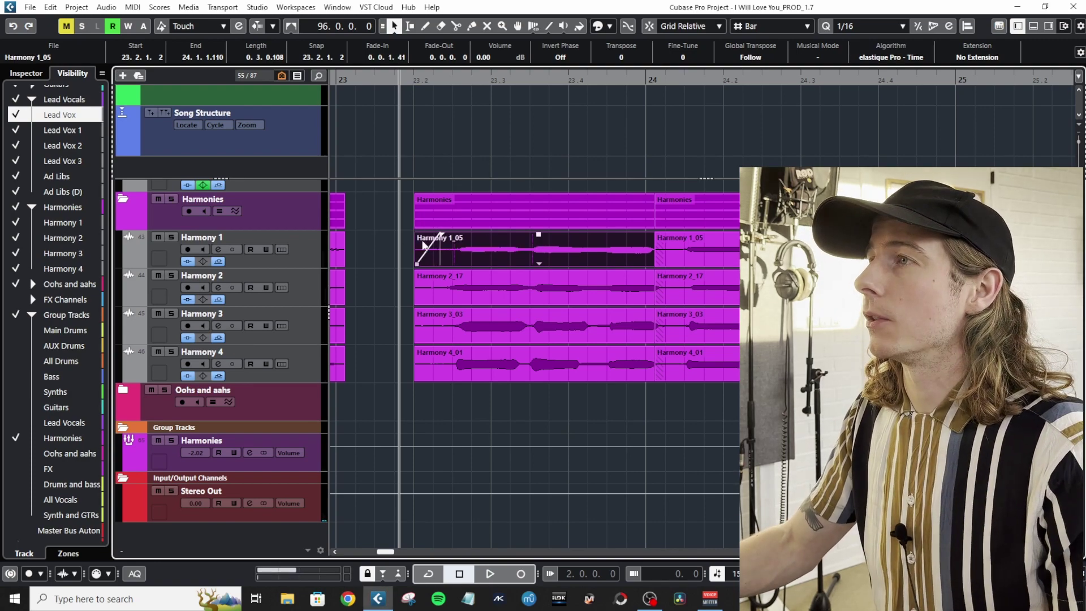
{"action": "double_click", "coordinate": [423, 244]}
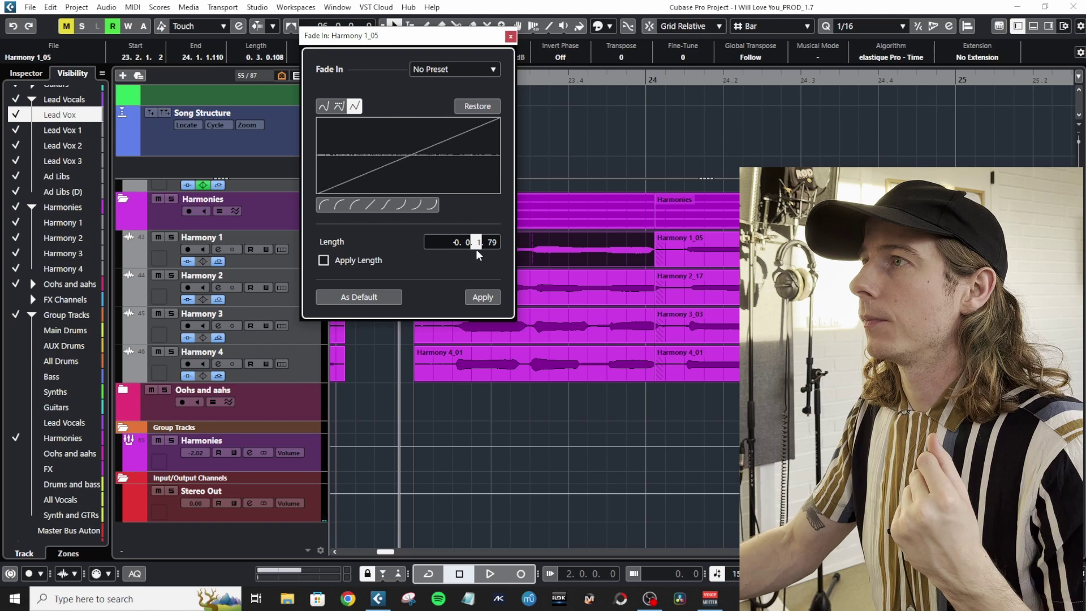
{"action": "scroll", "coordinate": [488, 244], "scroll_direction": "up", "scroll_amount": 6}
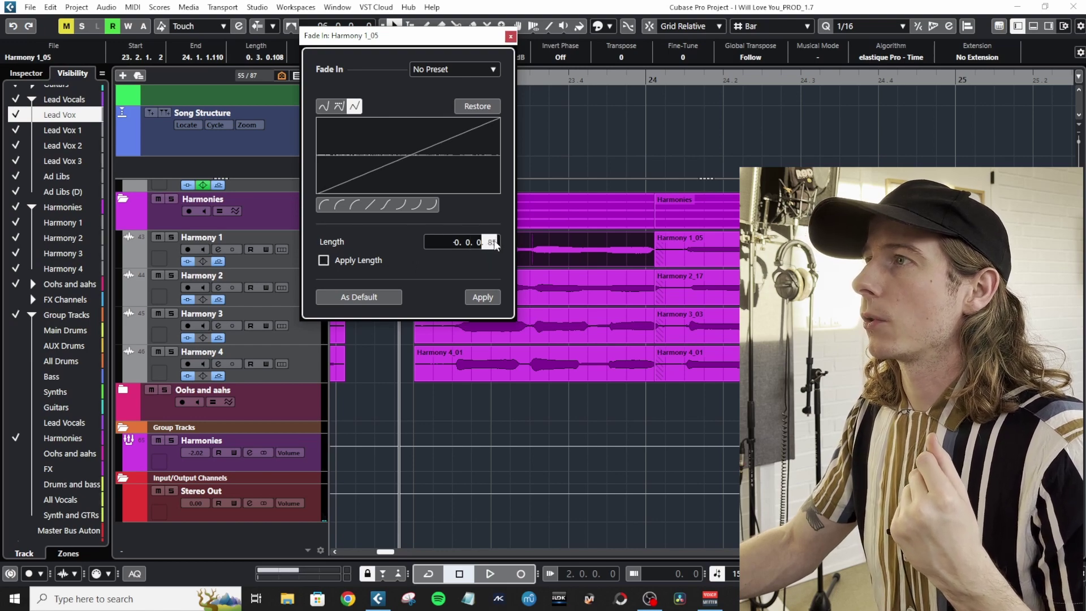
{"action": "left_click", "coordinate": [493, 242]}
{"action": "left_click", "coordinate": [498, 244]}
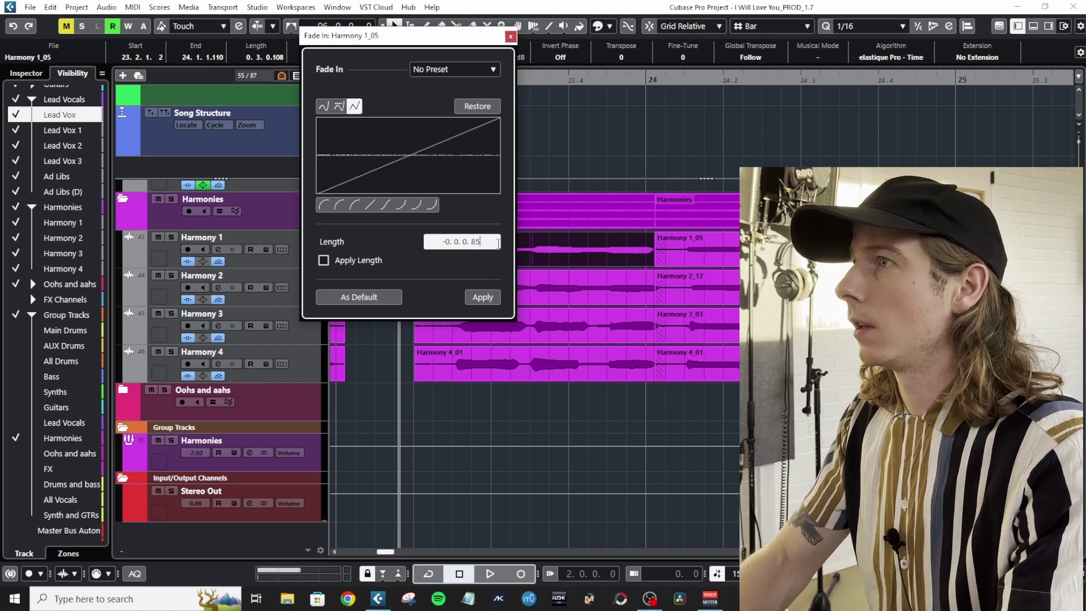
{"action": "key", "text": "BackSpace"}
{"action": "key", "text": "BackSpace"}
{"action": "type", "text": "10"}
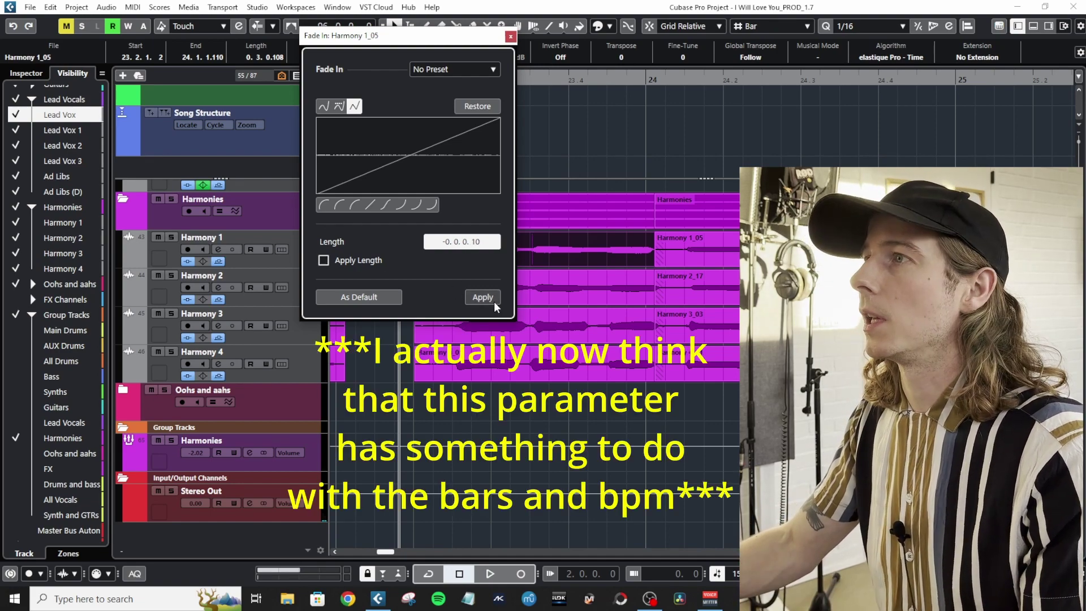
{"action": "left_click", "coordinate": [494, 301]}
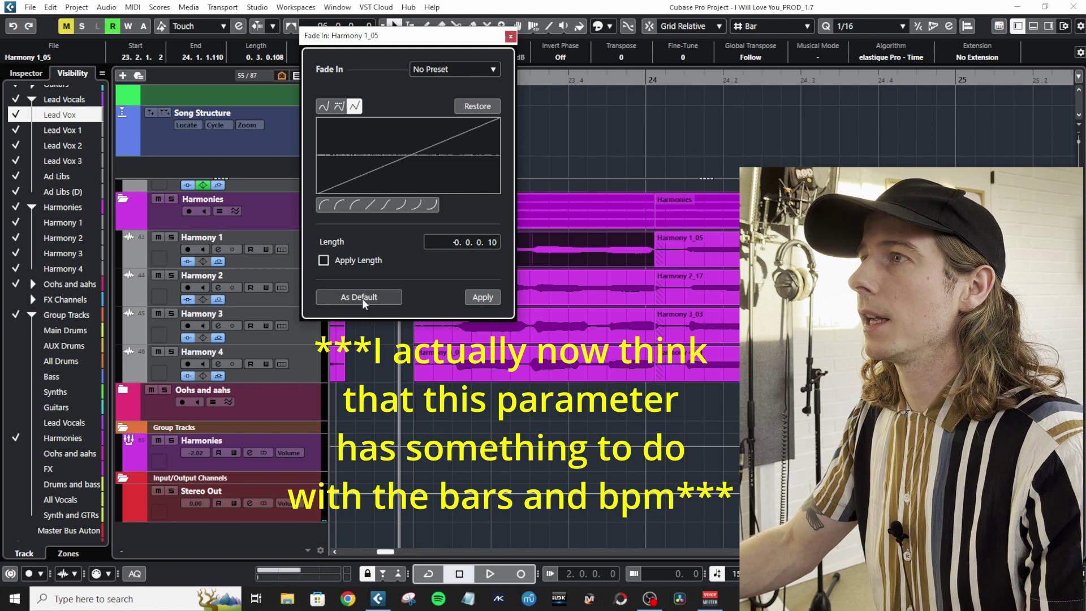
{"action": "left_click", "coordinate": [510, 37]}
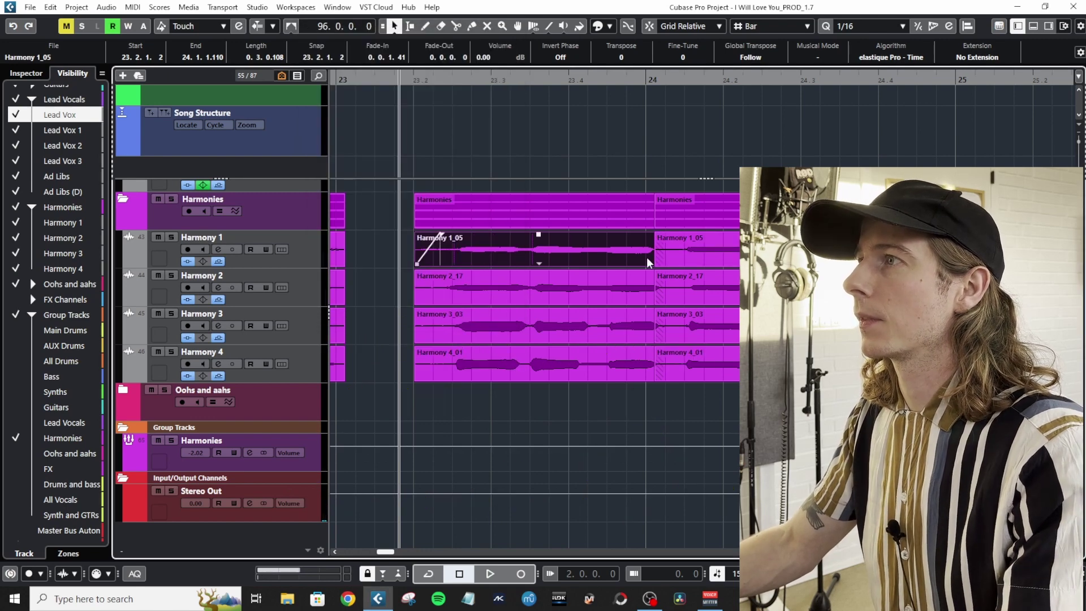
Step: Draw a fade-out of about 0.0.0.95 on the first Harmony 1_05 event and save a length of 0.0.0.10 as the fade-out default
{"action": "left_click_drag", "start_coordinate": [656, 263], "coordinate": [649, 234]}
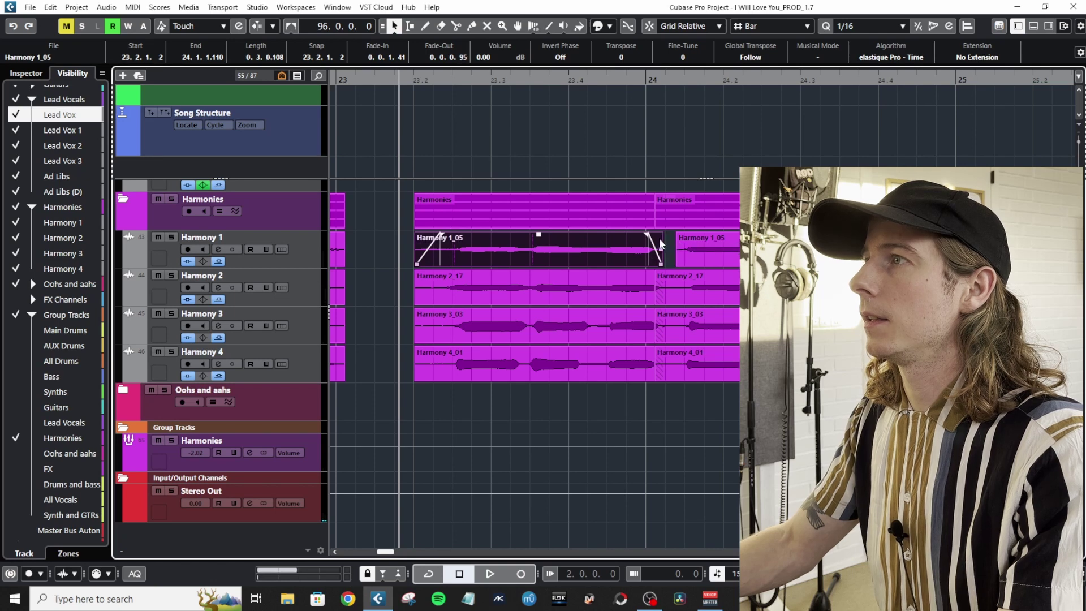
{"action": "double_click", "coordinate": [654, 248]}
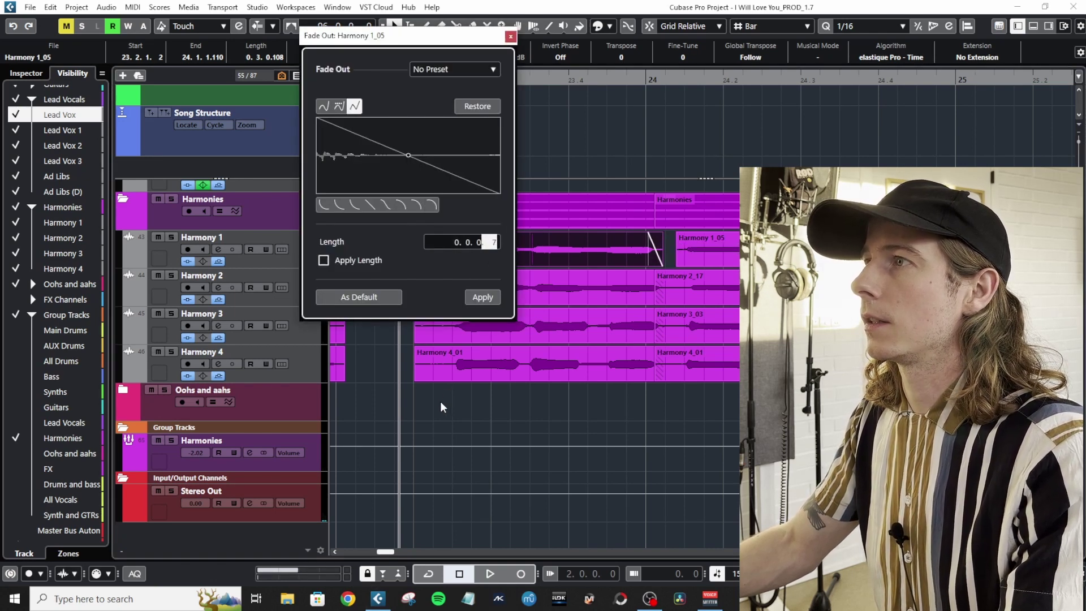
{"action": "type", "text": "12"}
{"action": "key", "text": "Down"}
{"action": "key", "text": "Down"}
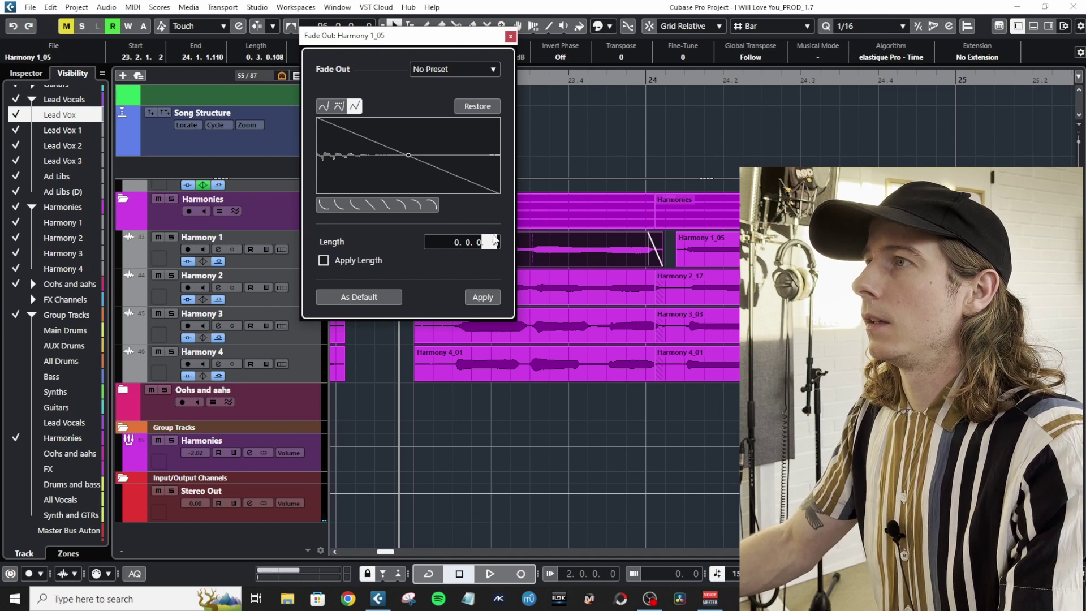
{"action": "double_click", "coordinate": [493, 241]}
{"action": "left_click", "coordinate": [493, 241]}
{"action": "key", "text": "BackSpace"}
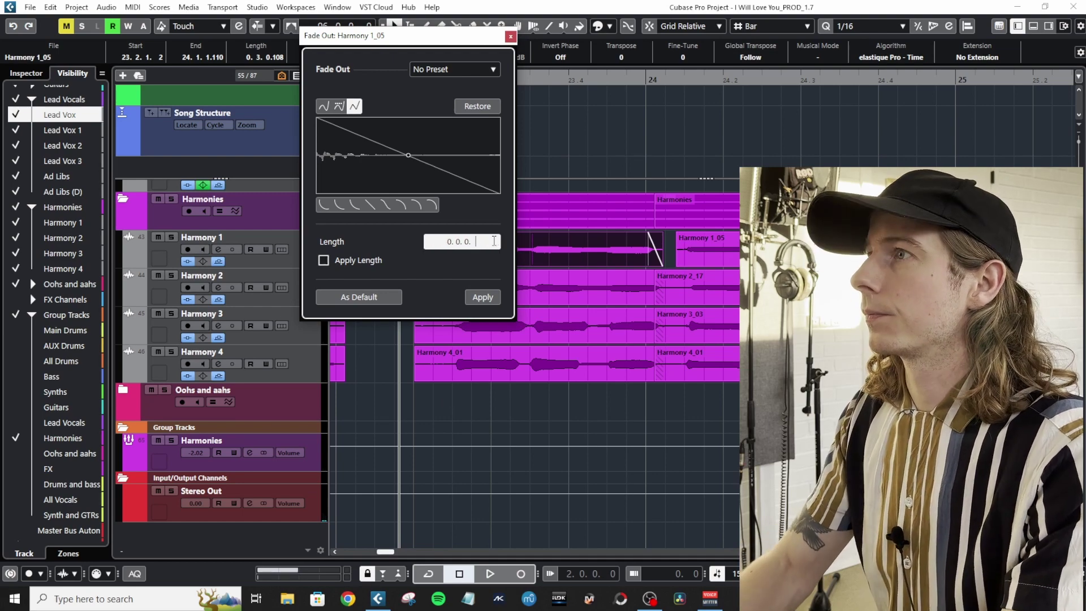
{"action": "type", "text": "10"}
{"action": "key", "text": "Return"}
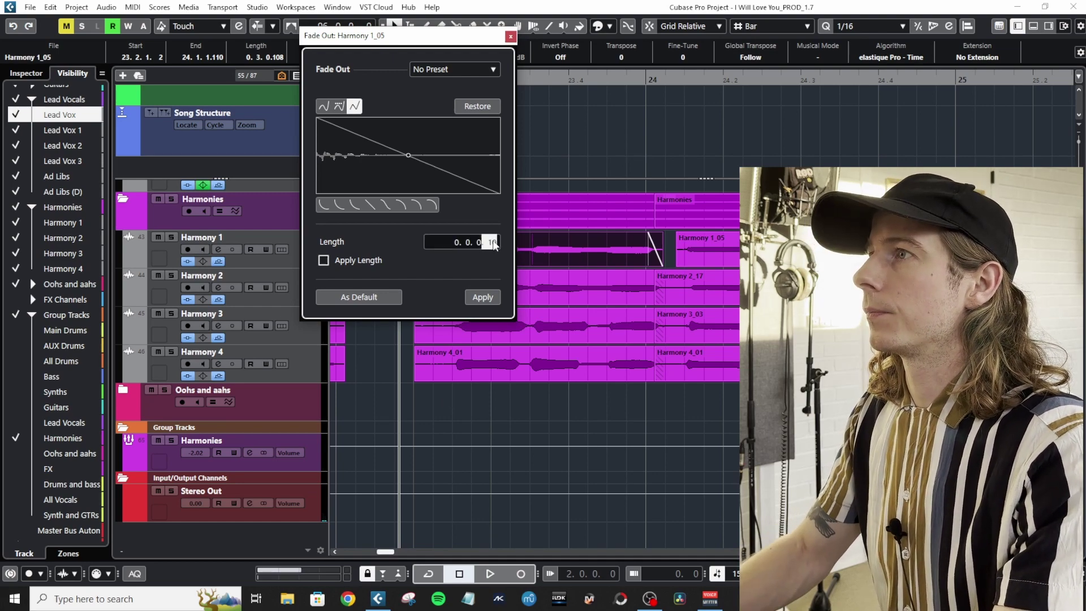
{"action": "left_click", "coordinate": [362, 301]}
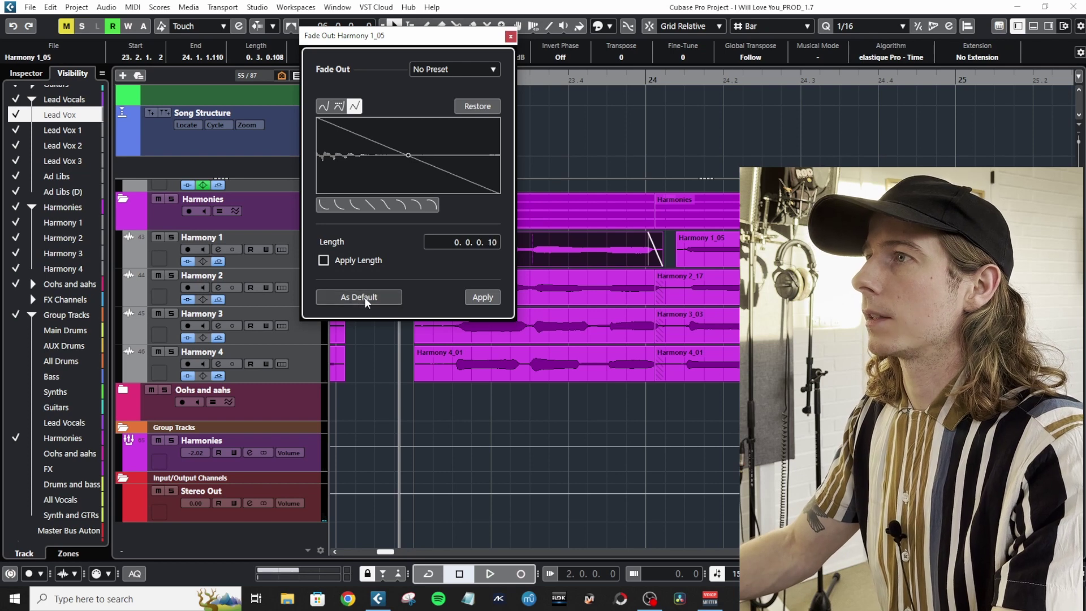
{"action": "left_click", "coordinate": [511, 37]}
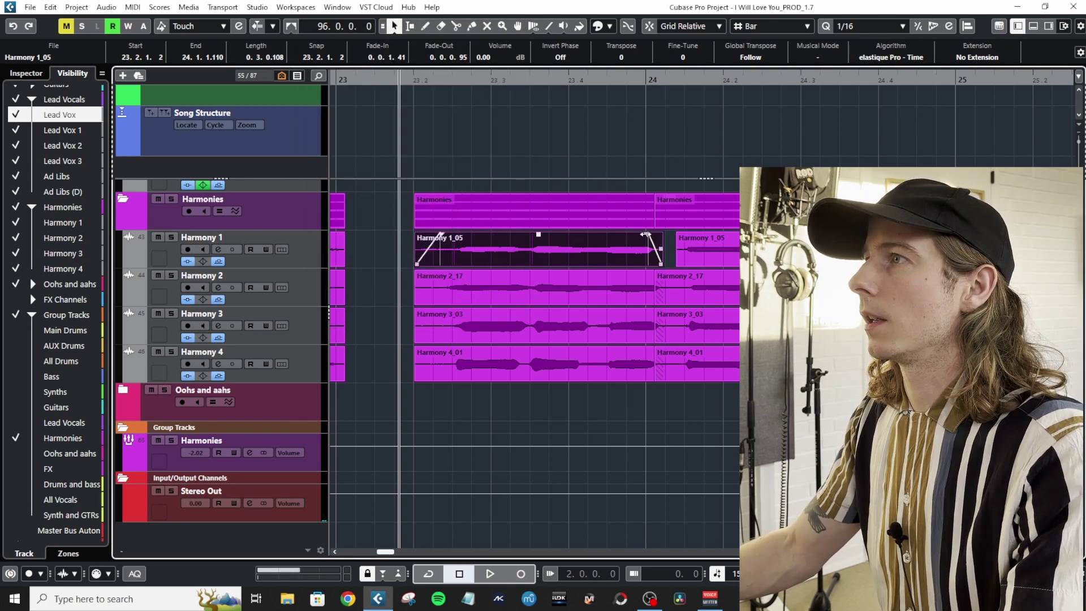
Step: Remove both fades from the first Harmony 1_05 event and restore the following event's start to 24.1.1.55
{"action": "left_click_drag", "start_coordinate": [646, 234], "coordinate": [675, 237]}
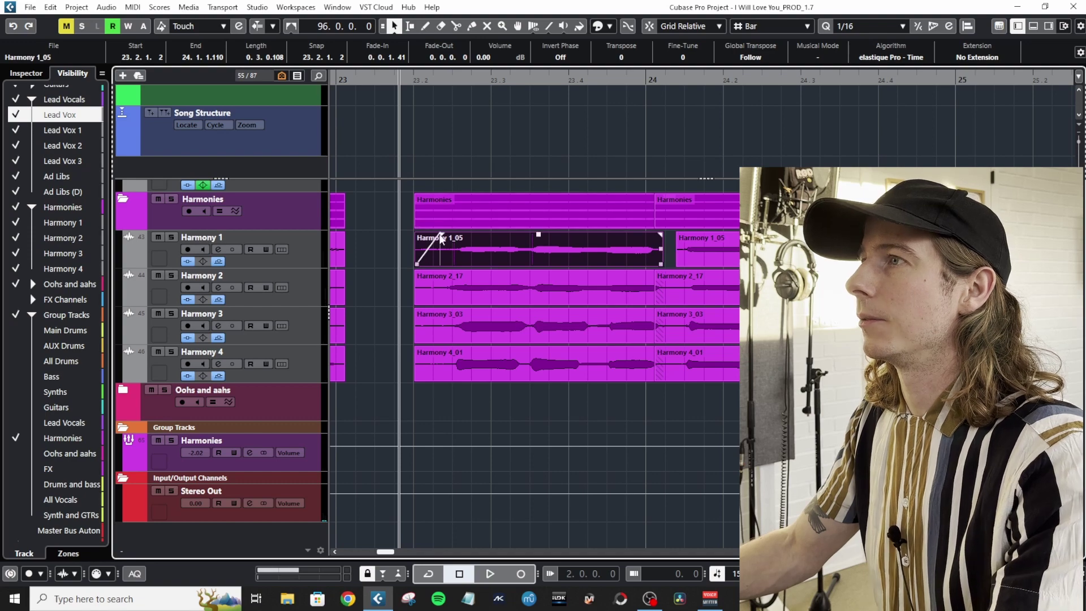
{"action": "left_click_drag", "start_coordinate": [441, 235], "coordinate": [416, 236]}
{"action": "left_click", "coordinate": [671, 252]}
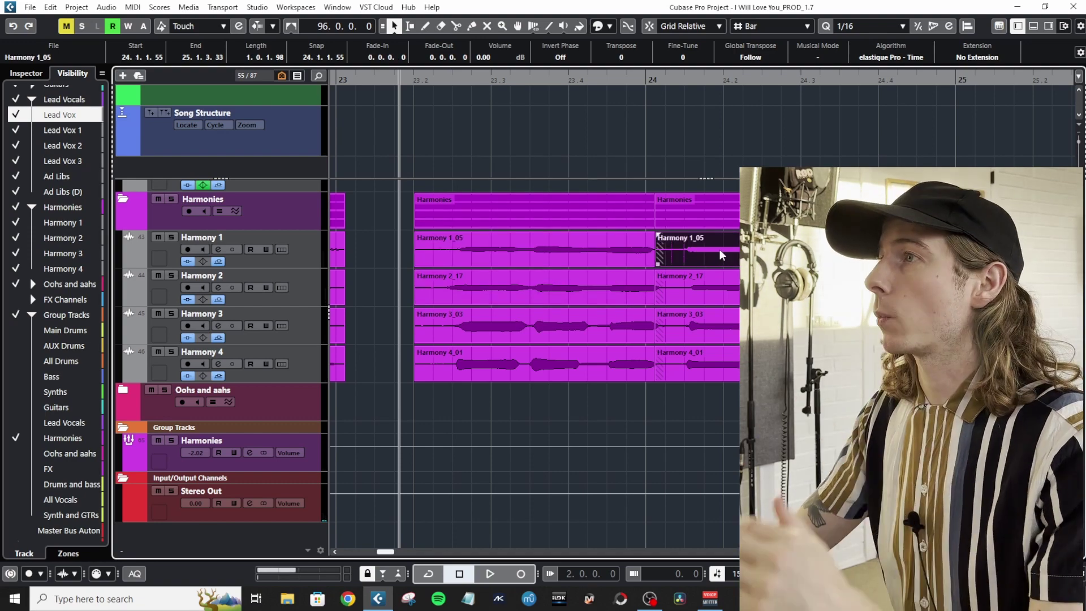
Step: Select both adjoining groups of events on the Harmony 1 to 4 tracks and run the Fade in/Out + Crossfades macro
{"action": "left_click_drag", "start_coordinate": [402, 250], "coordinate": [651, 370]}
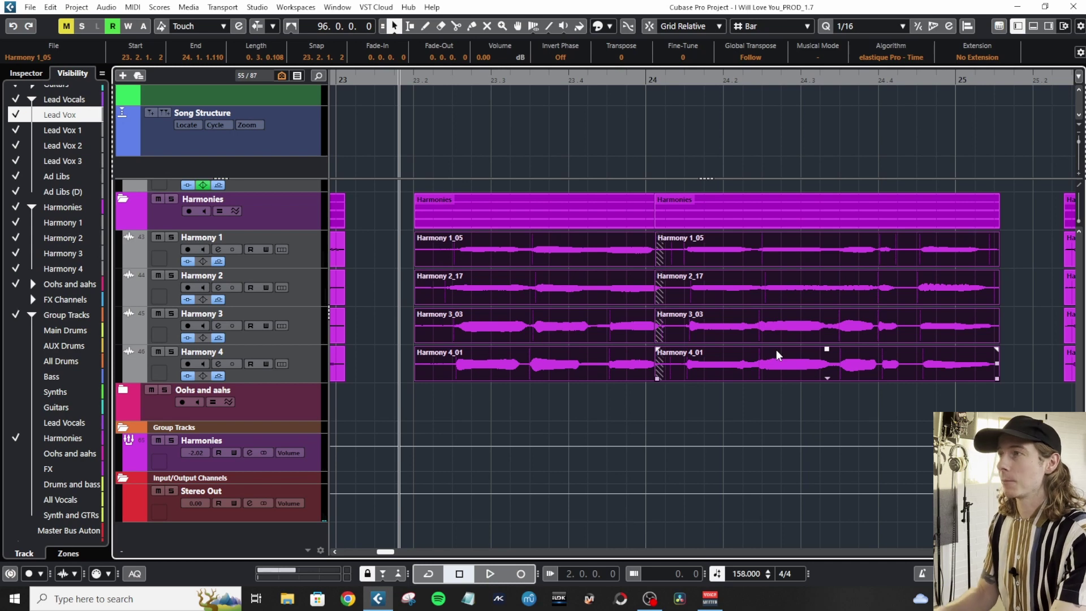
{"action": "key", "text": "alt"}
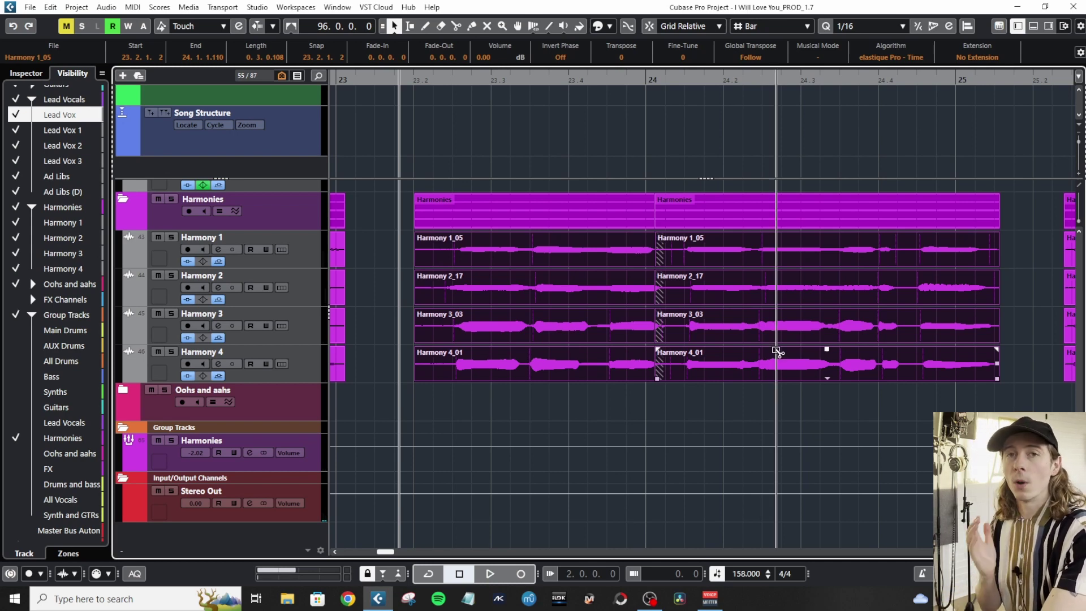
{"action": "key", "text": "x"}
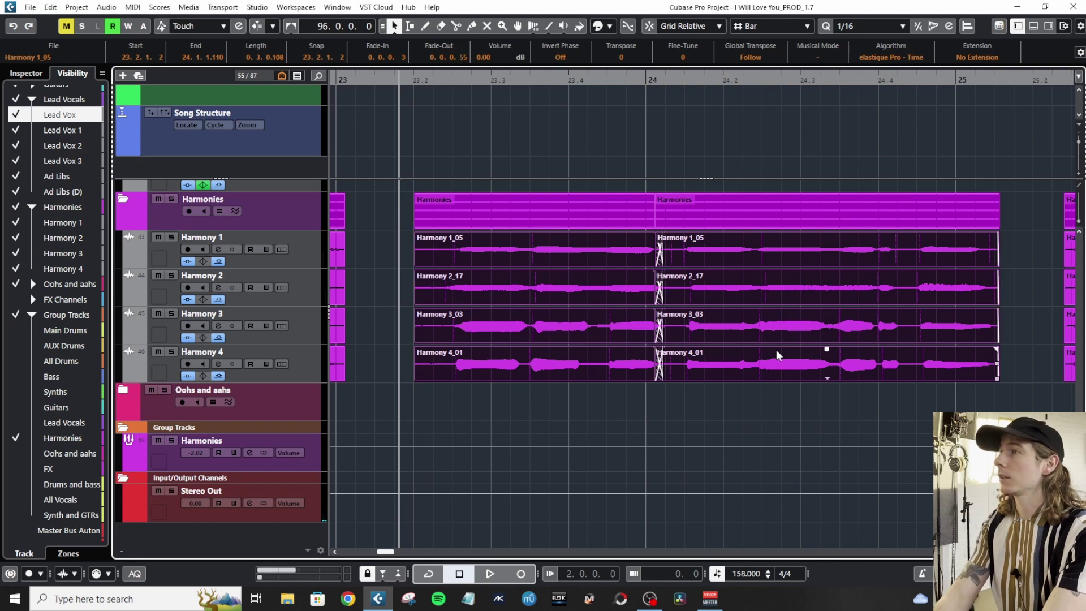
Step: Examine the crossfades between the harmony events and the fades at their outer start and end edges
{"action": "left_click", "coordinate": [669, 251]}
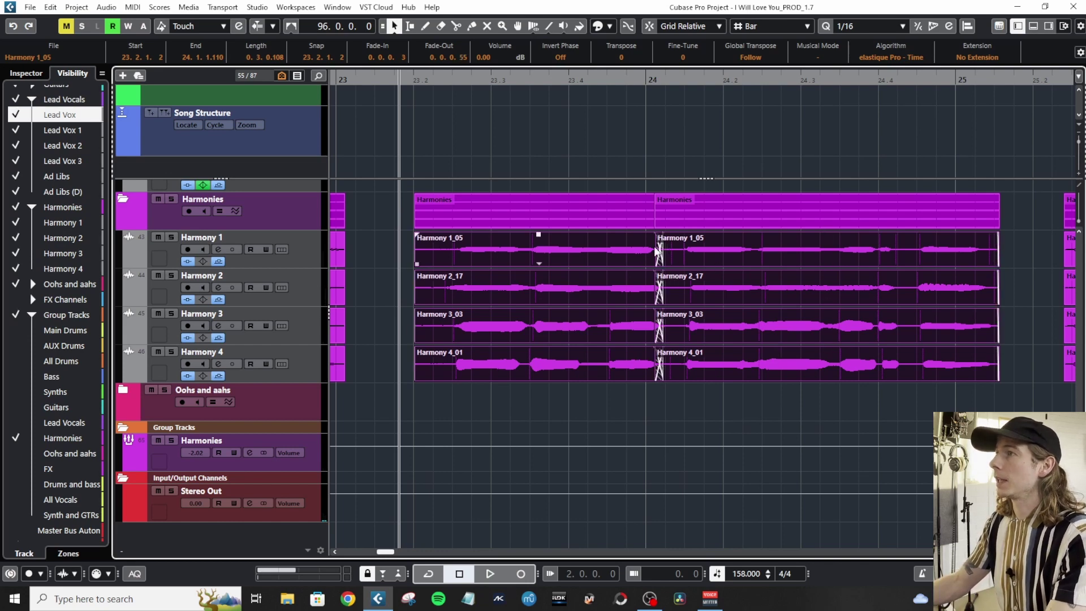
{"action": "left_click", "coordinate": [660, 313]}
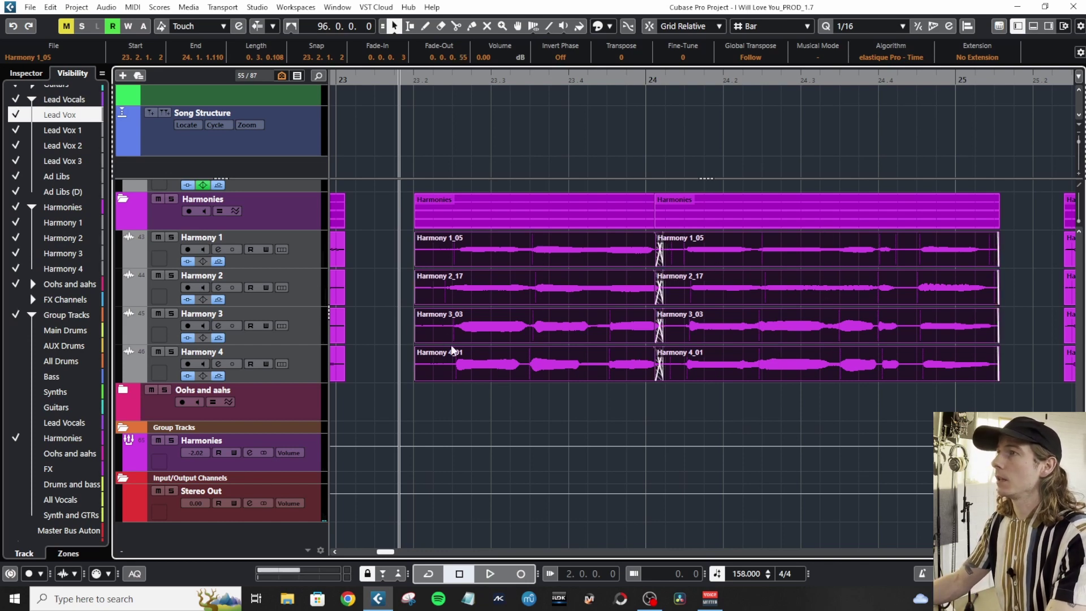
{"action": "scroll", "coordinate": [422, 310], "scroll_direction": "up", "scroll_amount": 6}
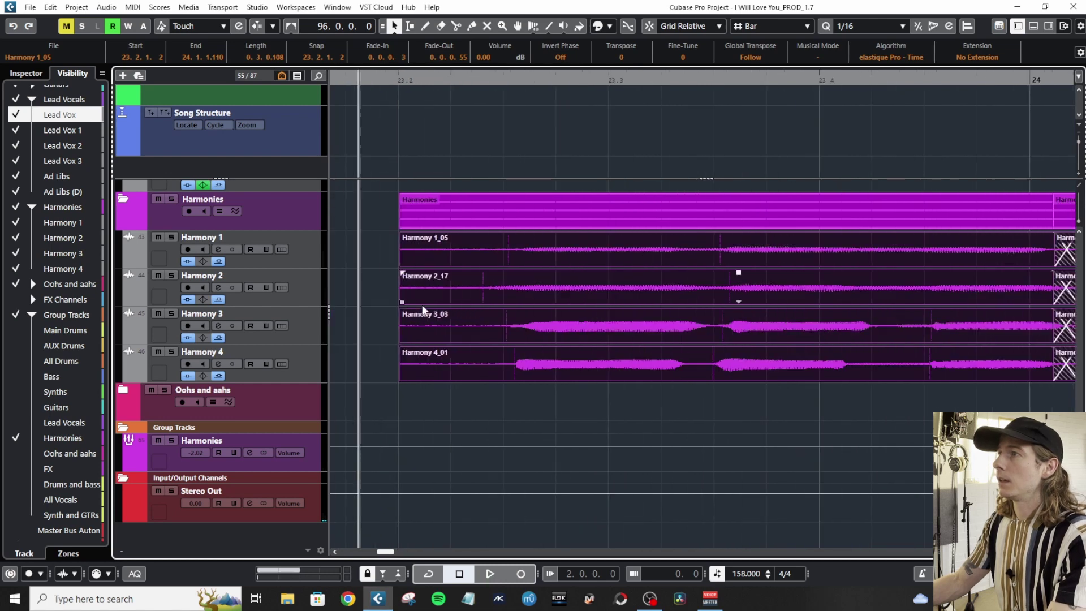
{"action": "scroll", "coordinate": [412, 250], "scroll_direction": "left", "scroll_amount": 1}
{"action": "scroll", "coordinate": [436, 283], "scroll_direction": "up", "scroll_amount": 1}
{"action": "scroll", "coordinate": [441, 286], "scroll_direction": "up", "scroll_amount": 2}
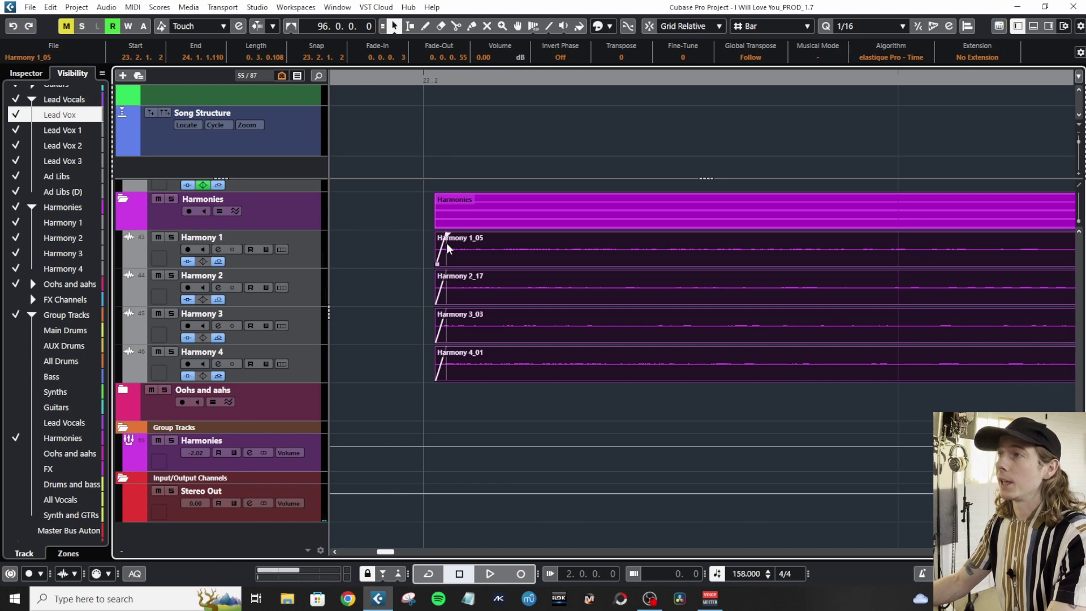
{"action": "scroll", "coordinate": [418, 252], "scroll_direction": "down", "scroll_amount": 3}
{"action": "scroll", "coordinate": [405, 254], "scroll_direction": "left", "scroll_amount": 3}
{"action": "scroll", "coordinate": [402, 252], "scroll_direction": "right", "scroll_amount": 3}
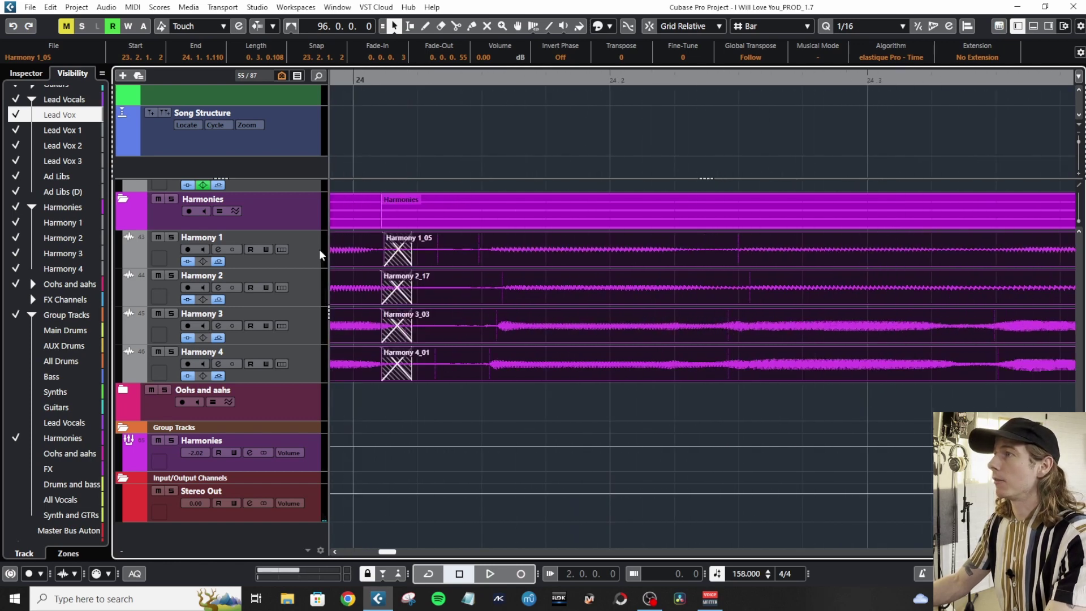
{"action": "scroll", "coordinate": [708, 329], "scroll_direction": "right", "scroll_amount": 2}
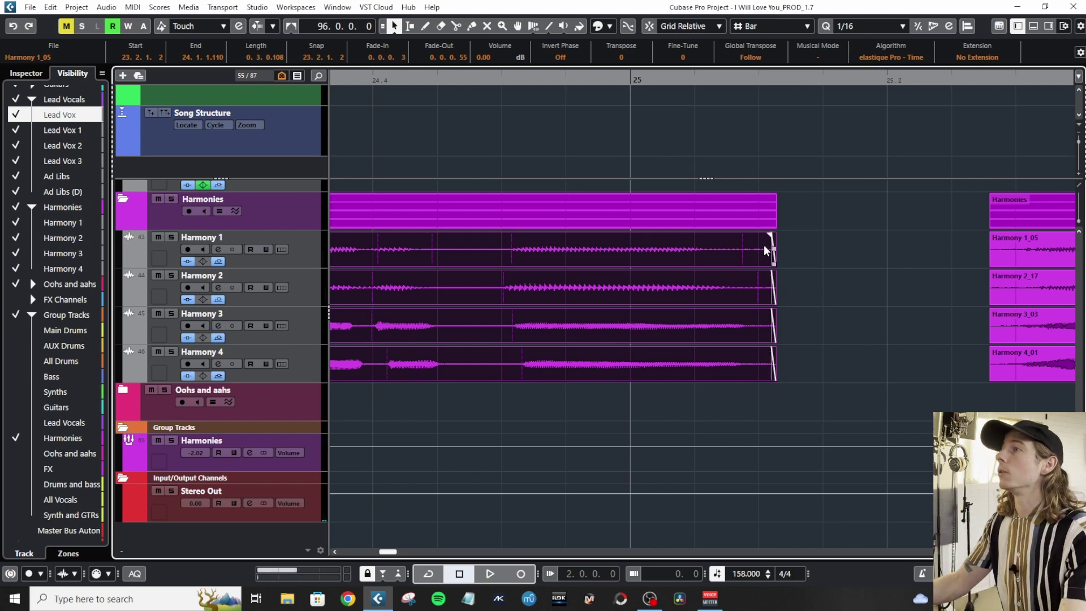
{"action": "scroll", "coordinate": [775, 255], "scroll_direction": "left", "scroll_amount": 4}
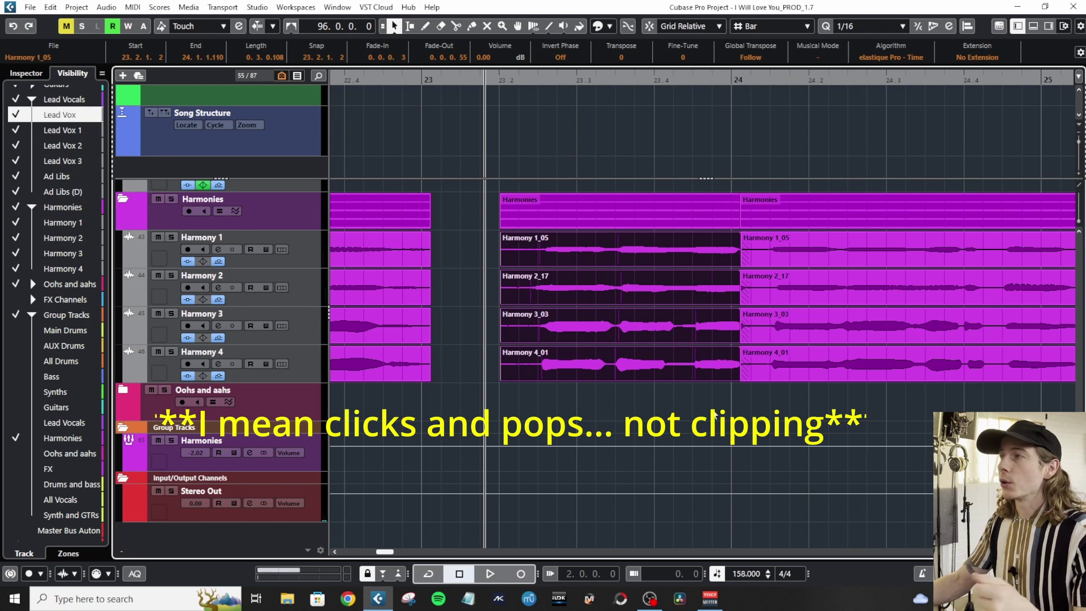
Step: Move the first group of four harmony events earlier to start at 23.1.2.95 and remove the fades from all four
{"action": "left_click_drag", "start_coordinate": [633, 251], "coordinate": [592, 272]}
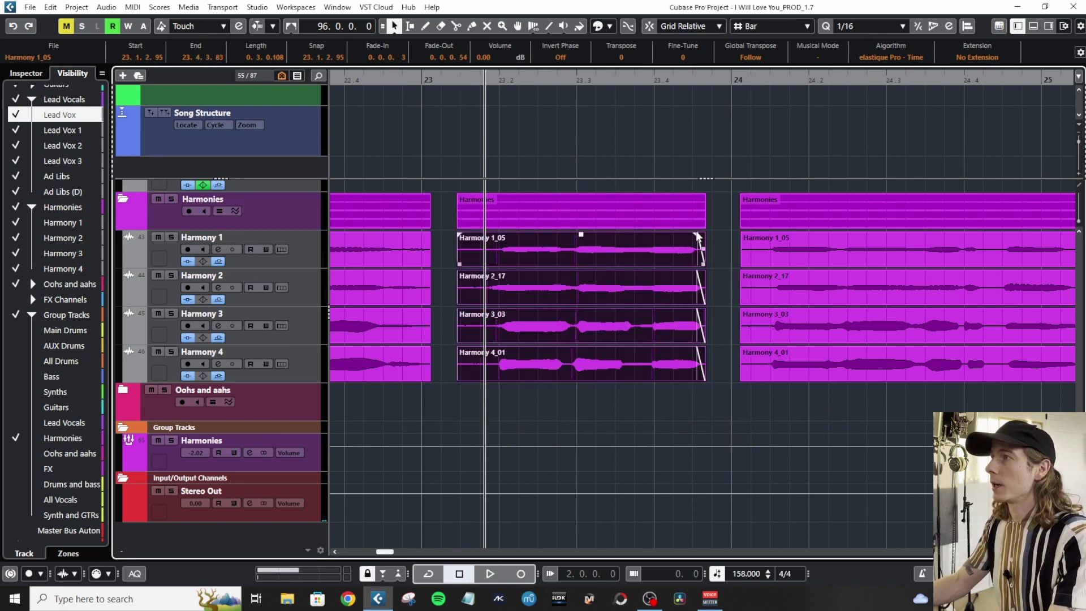
{"action": "left_click_drag", "start_coordinate": [723, 248], "coordinate": [591, 362]}
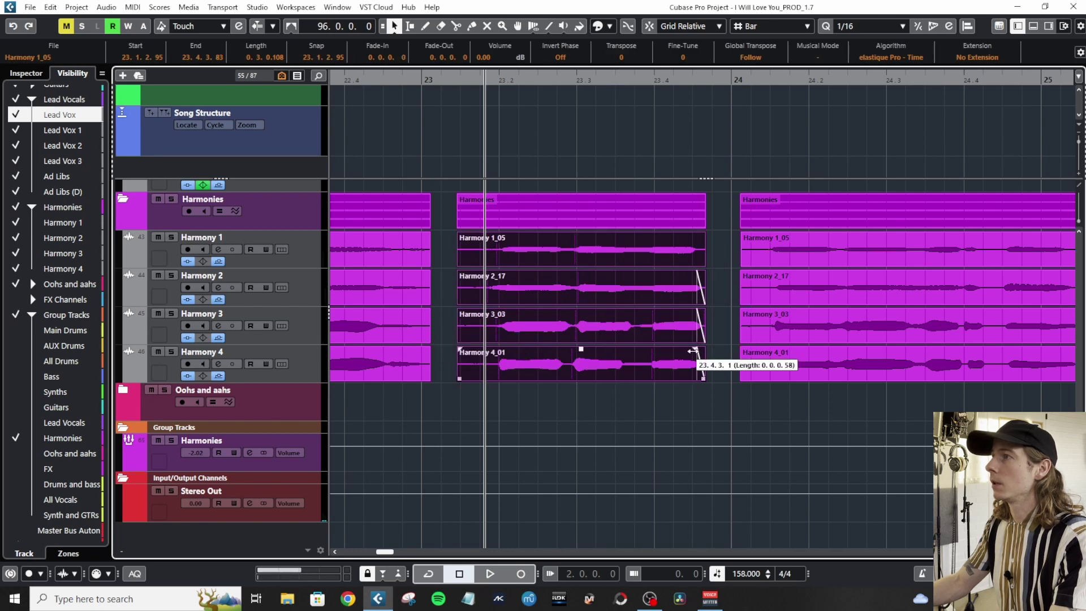
{"action": "left_click_drag", "start_coordinate": [722, 291], "coordinate": [687, 353]}
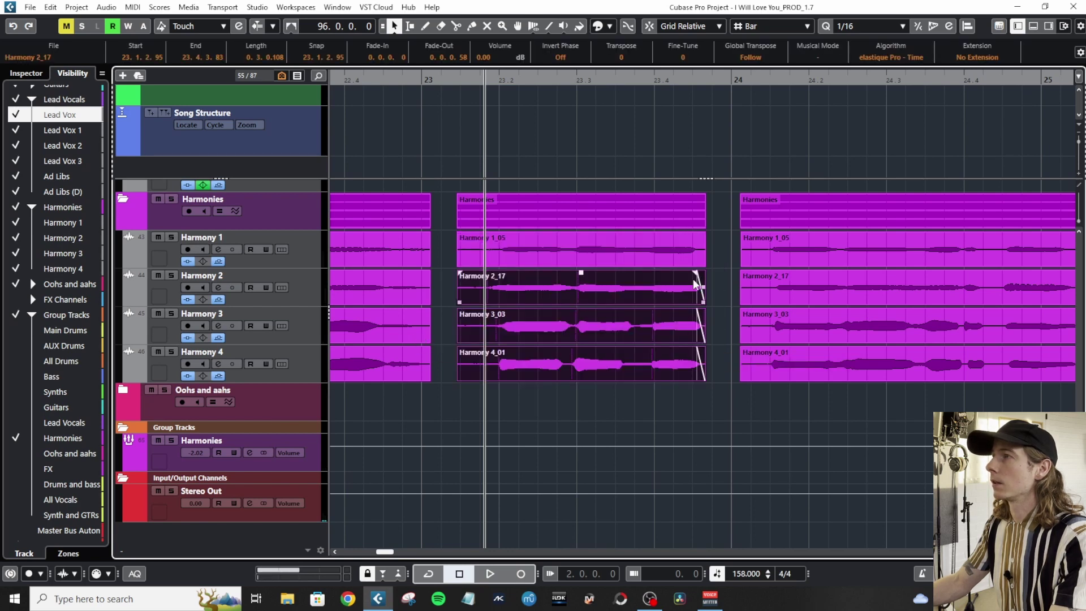
{"action": "left_click_drag", "start_coordinate": [696, 272], "coordinate": [729, 272]}
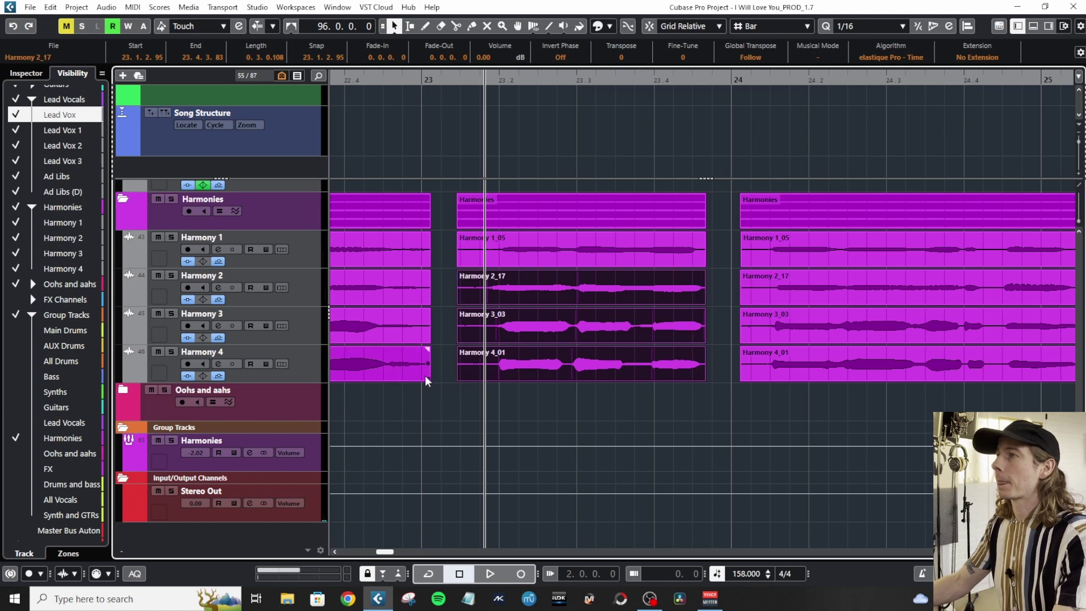
{"action": "left_click", "coordinate": [612, 241], "text": "shift"}
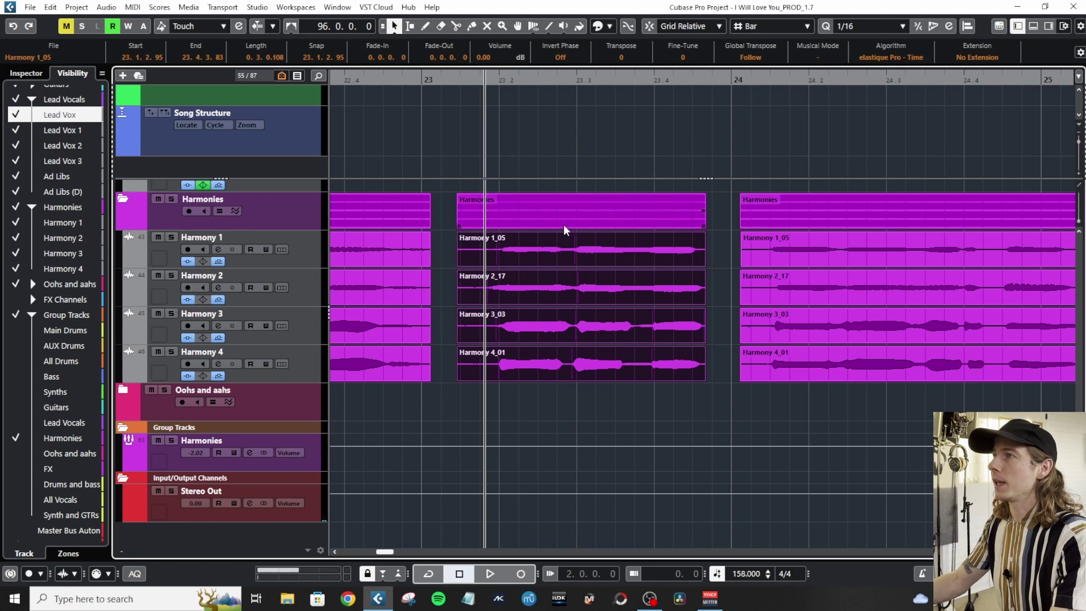
Step: Run the Fade in/Out + Crossfades macro on the four separated harmony events
{"action": "scroll", "coordinate": [529, 317], "scroll_direction": "up", "scroll_amount": 1}
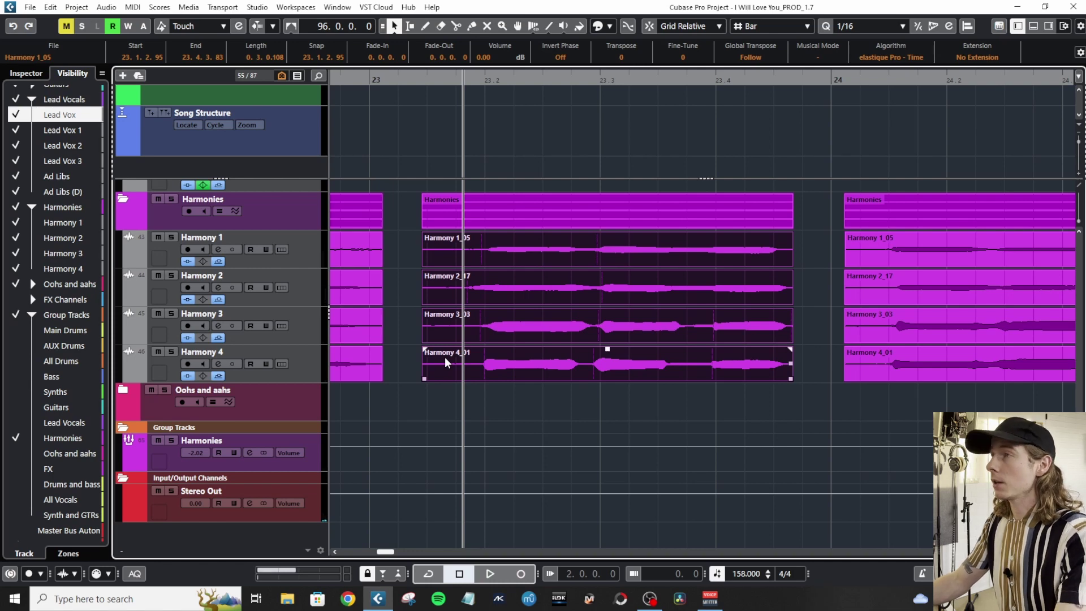
{"action": "key", "text": "h"}
{"action": "key", "text": "h"}
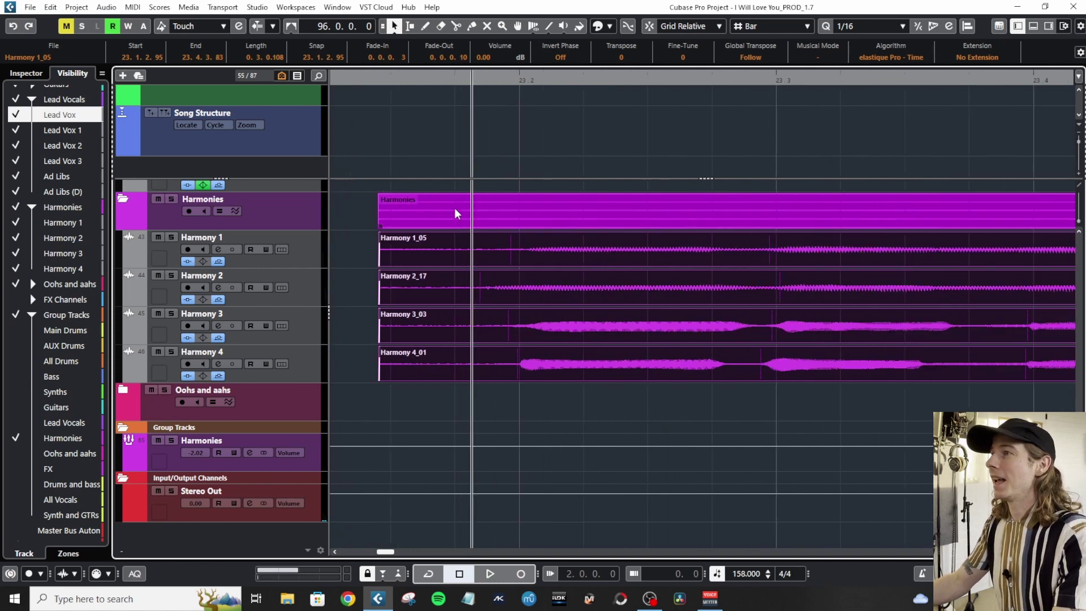
Step: Examine the fade-ins and fade-outs at the start and end of the four separated harmony events
{"action": "scroll", "coordinate": [514, 418], "scroll_direction": "left", "scroll_amount": 3}
{"action": "scroll", "coordinate": [514, 360], "scroll_direction": "up", "scroll_amount": 2}
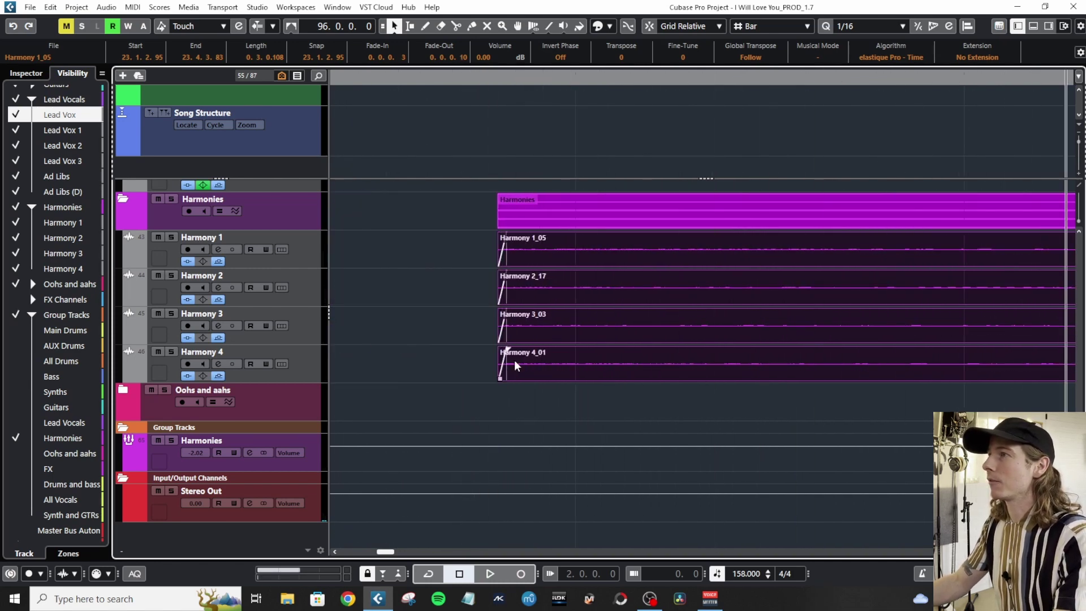
{"action": "scroll", "coordinate": [491, 361], "scroll_direction": "down", "scroll_amount": 2}
{"action": "scroll", "coordinate": [529, 368], "scroll_direction": "right", "scroll_amount": 3}
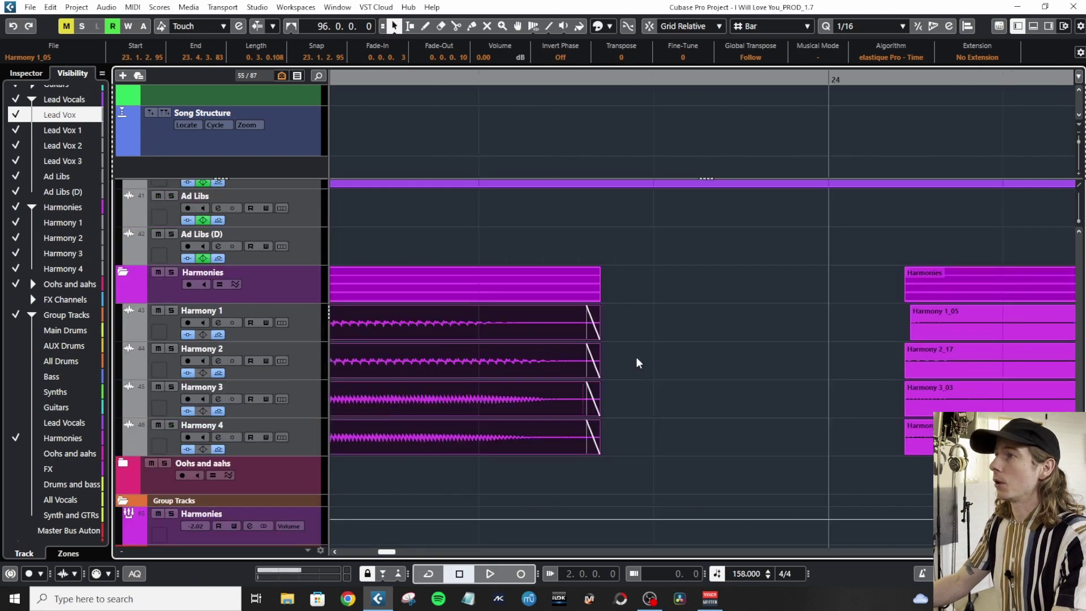
{"action": "scroll", "coordinate": [636, 361], "scroll_direction": "down", "scroll_amount": 3}
{"action": "scroll", "coordinate": [669, 394], "scroll_direction": "left", "scroll_amount": 3}
{"action": "scroll", "coordinate": [734, 375], "scroll_direction": "down", "scroll_amount": 4}
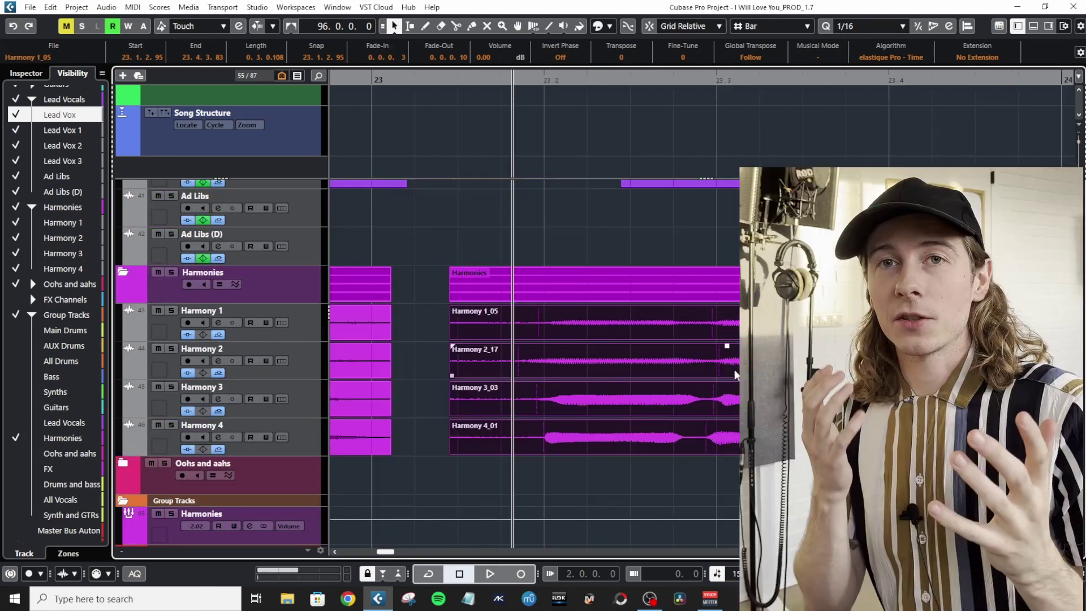